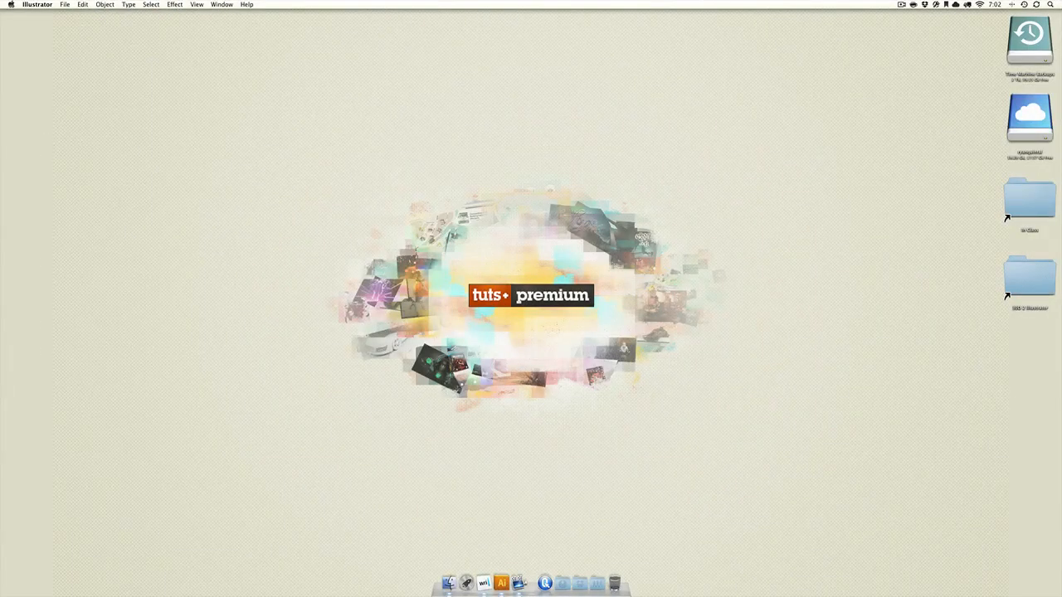
Open Saving2.ai from the In Class folder on the Desktop
left_click(513, 581)
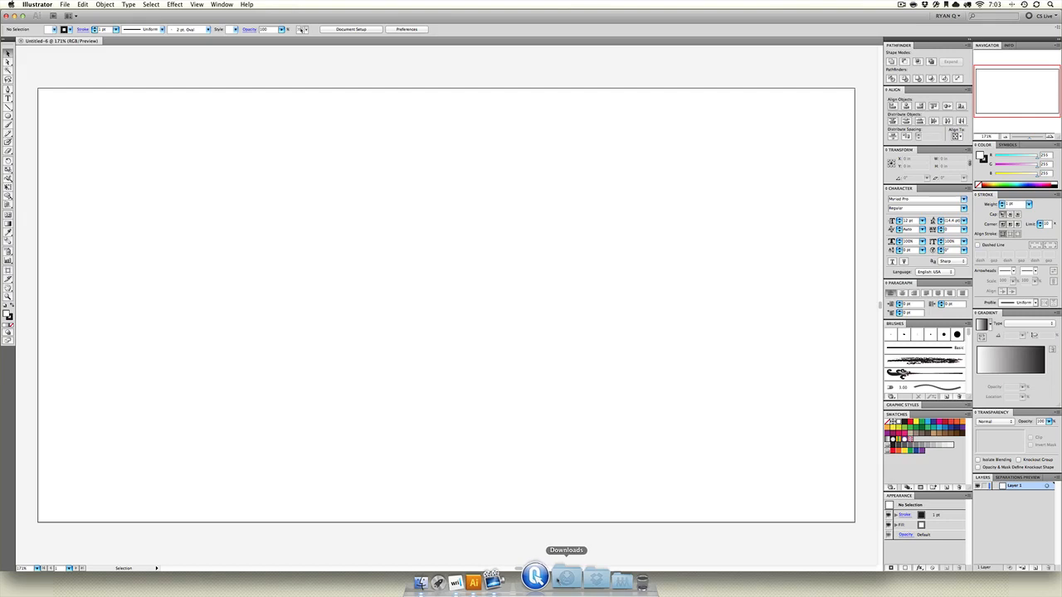
left_click(447, 575)
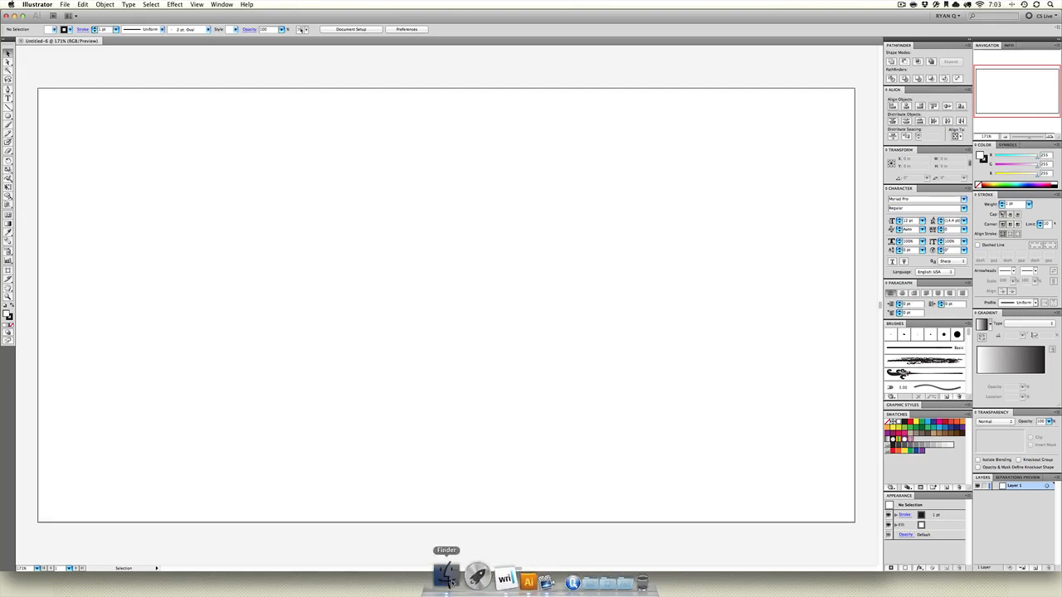
left_click(380, 260)
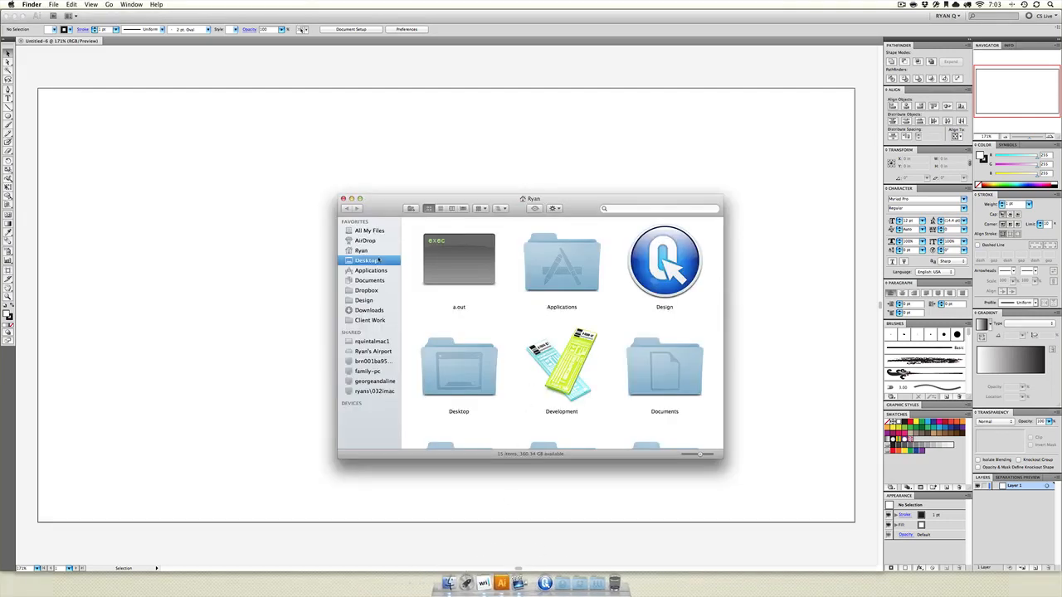
double_click(507, 258)
scroll(605, 320, "down", 5)
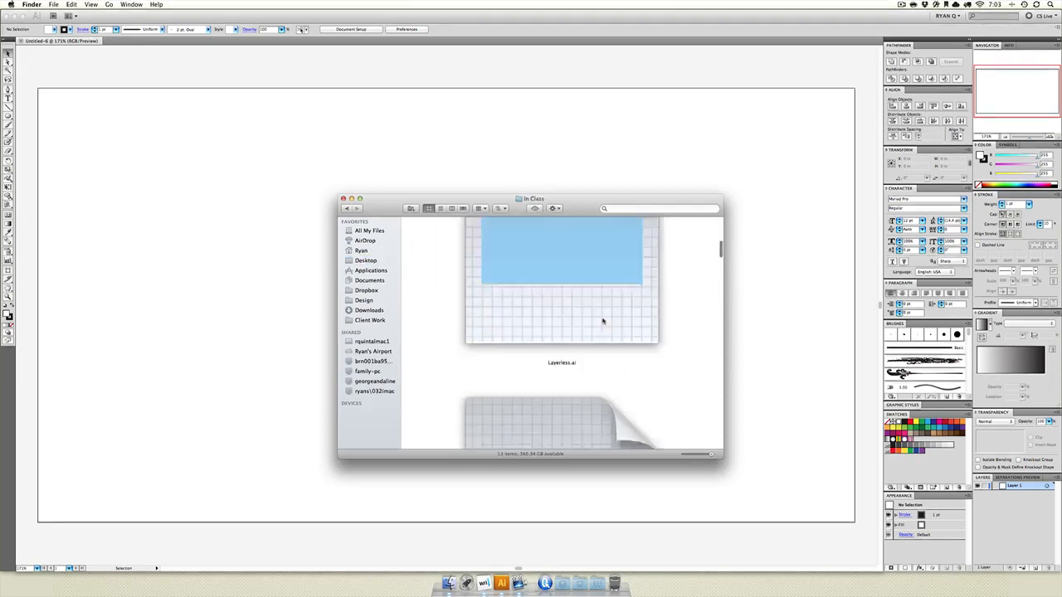
scroll(603, 321, "down", 5)
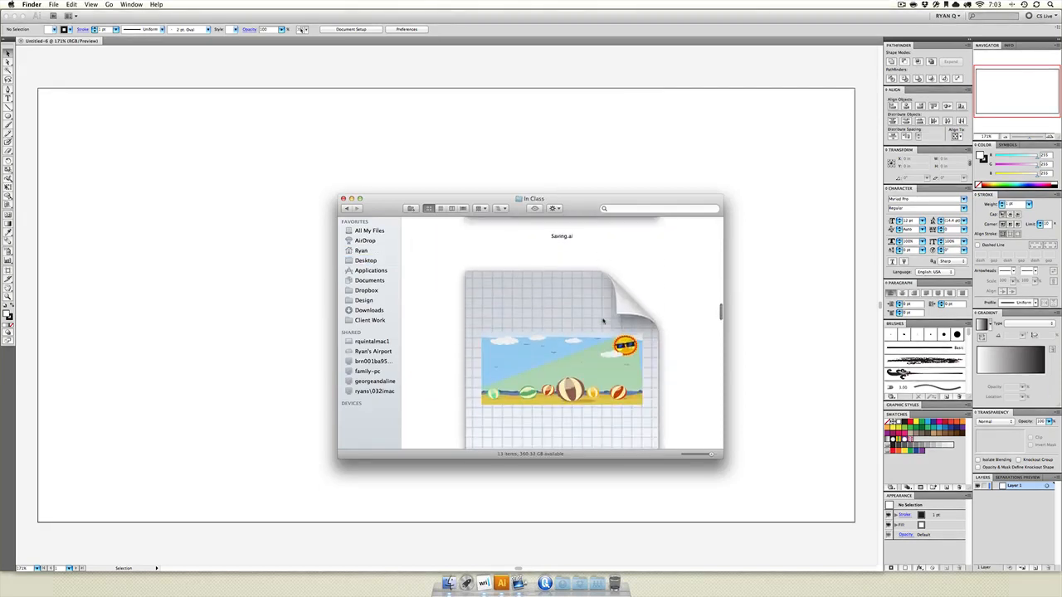
double_click(594, 302)
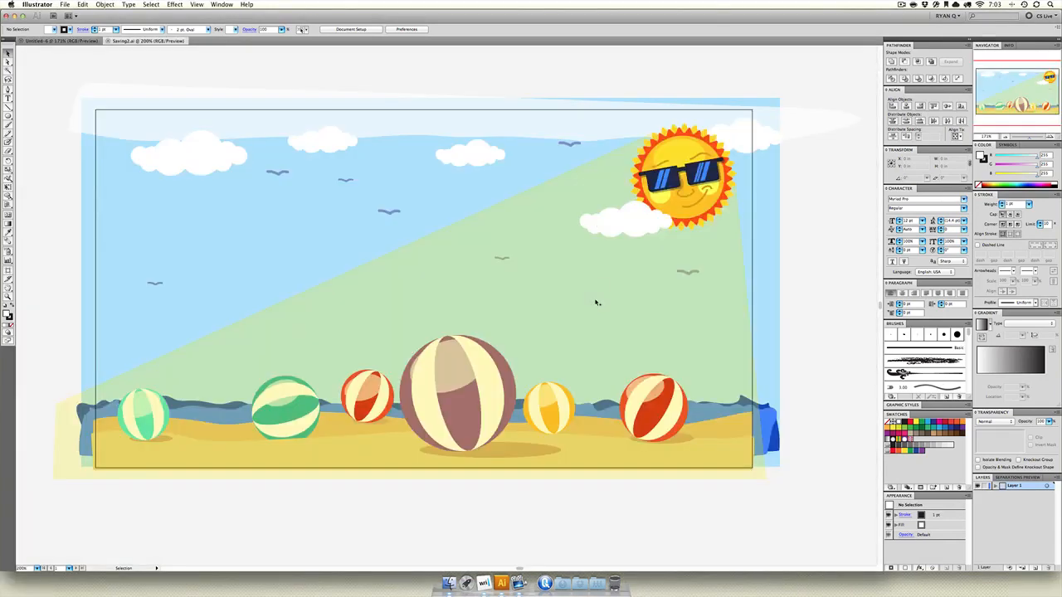
Copy the sunglasses-wearing sun group and paste it into a new 16 × 8.5 in RGB document
left_click(678, 173)
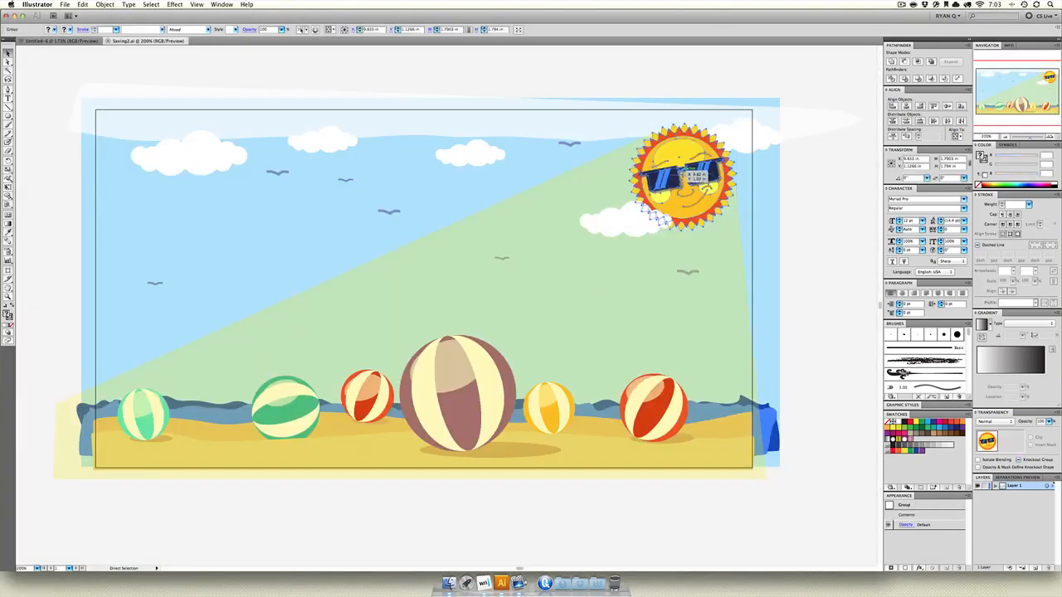
key("super+n")
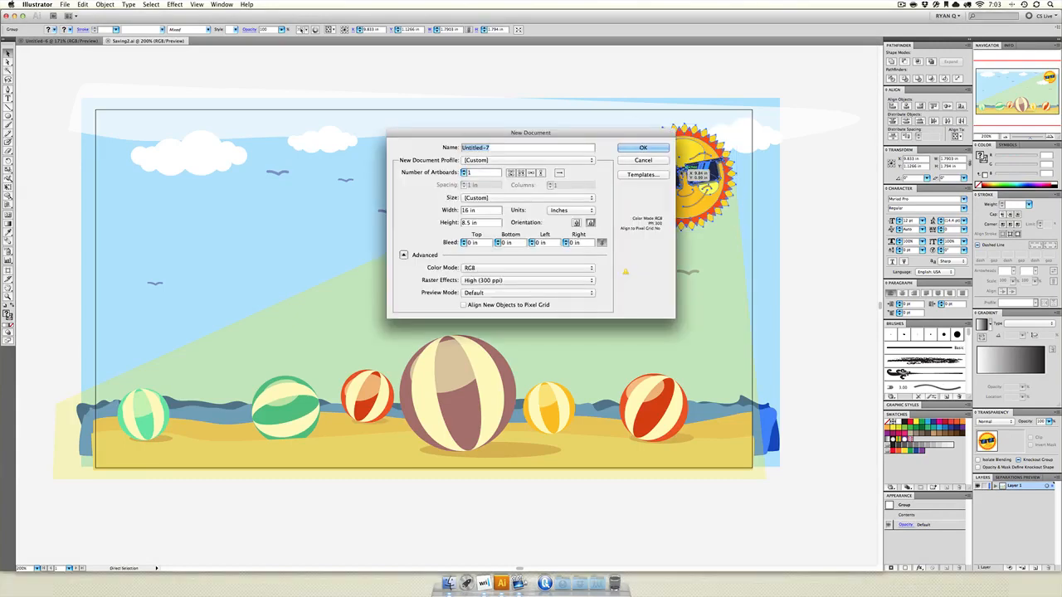
key("Return")
key("super+v")
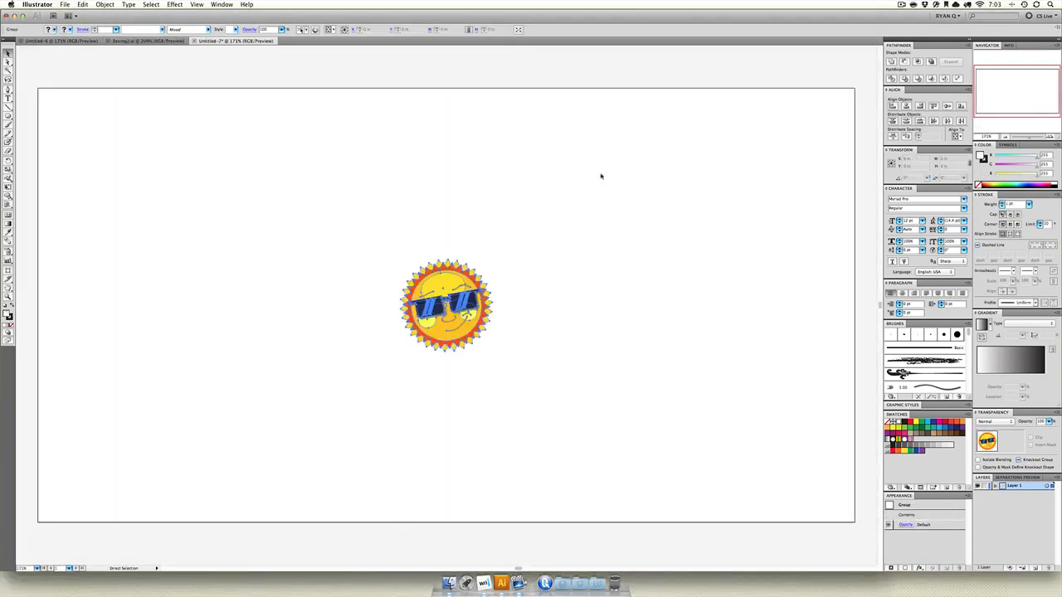
Scale the pasted sun up proportionally to about 5.24 in wide, close Saving2.ai and deselect the artwork
left_click_drag(490, 260, 582, 170)
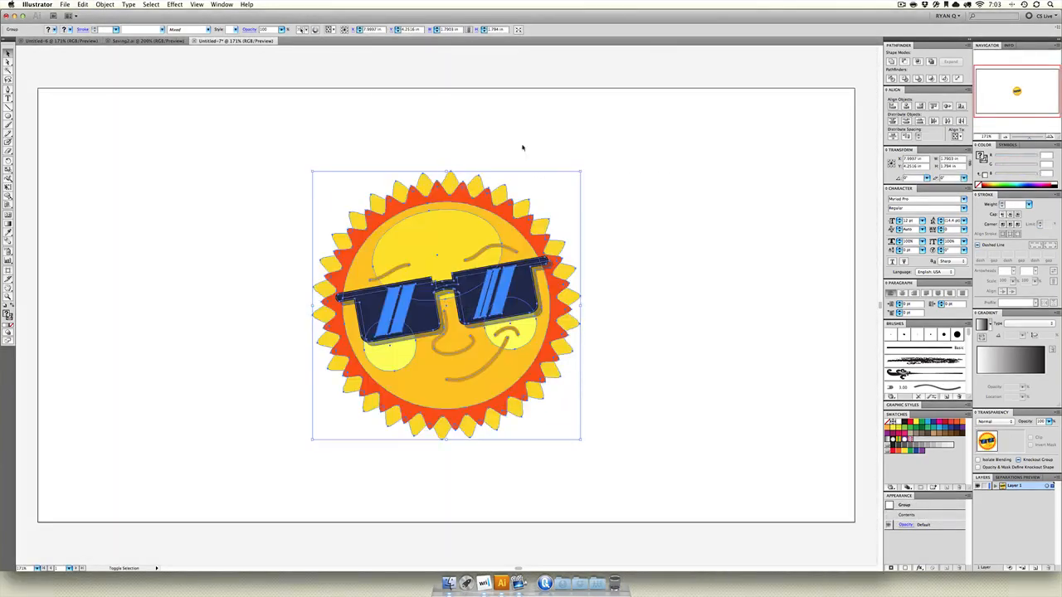
left_click(108, 41)
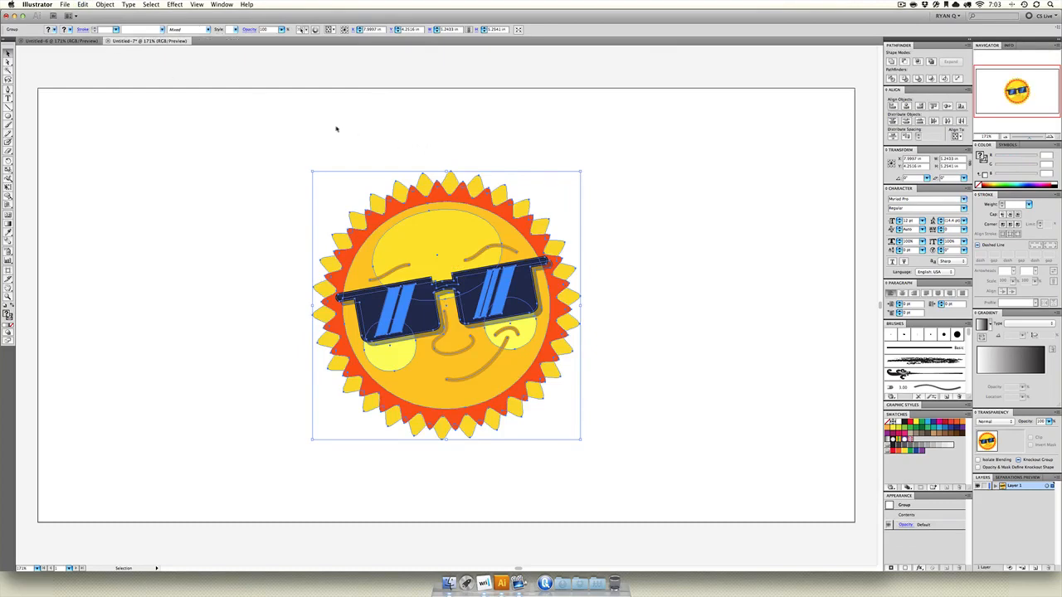
left_click(197, 156)
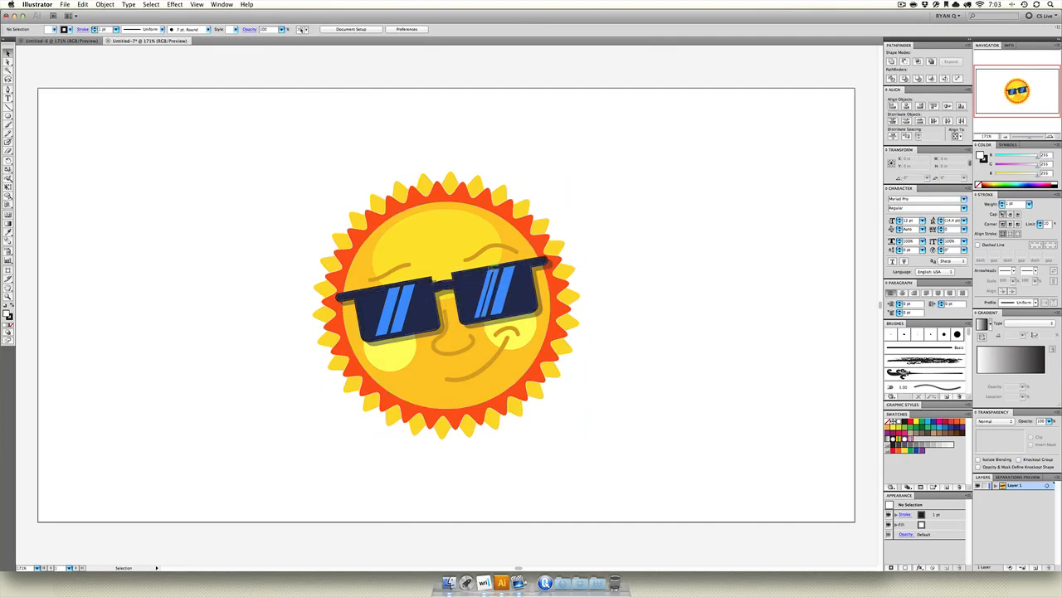
left_click(481, 328)
left_click(286, 138)
Draw a circle about 4.72 in in diameter with the Ellipse tool and place it over the sun's right half
left_click(9, 116)
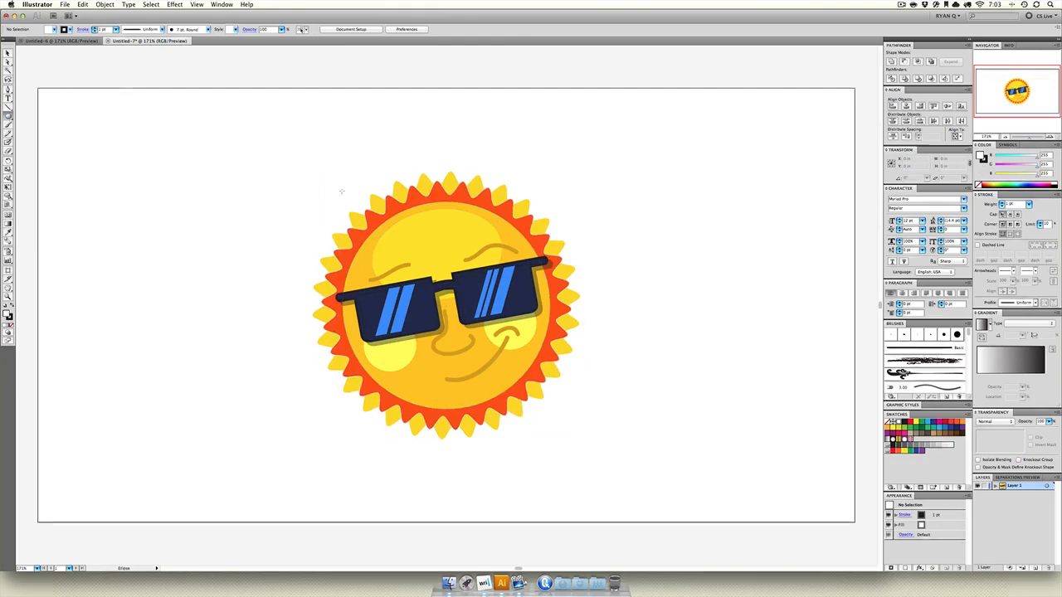
left_click_drag(224, 127, 466, 370)
left_click(7, 53)
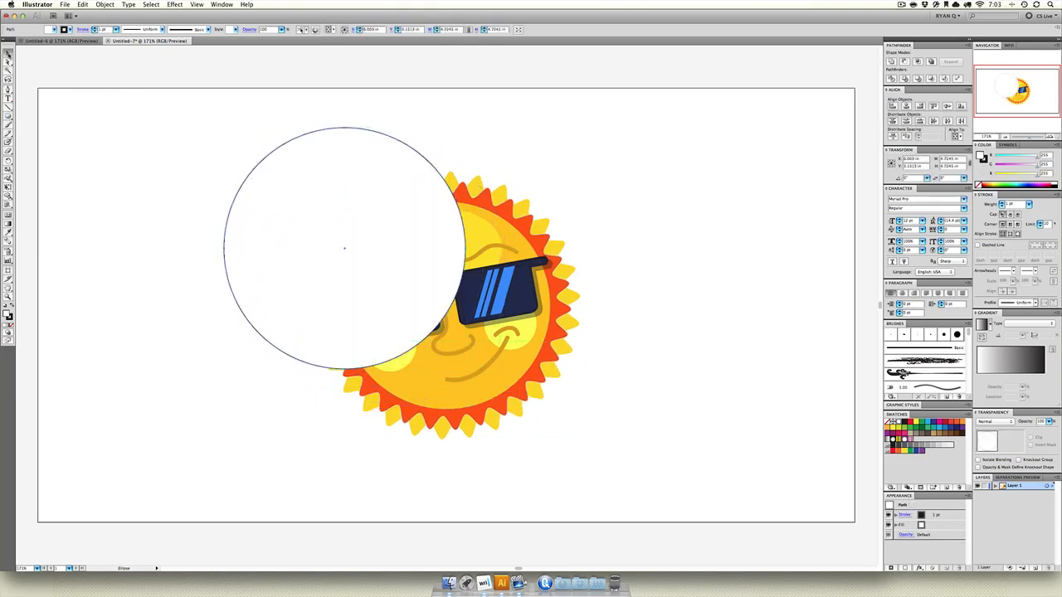
left_click_drag(329, 206, 512, 238)
left_click_drag(512, 238, 512, 238)
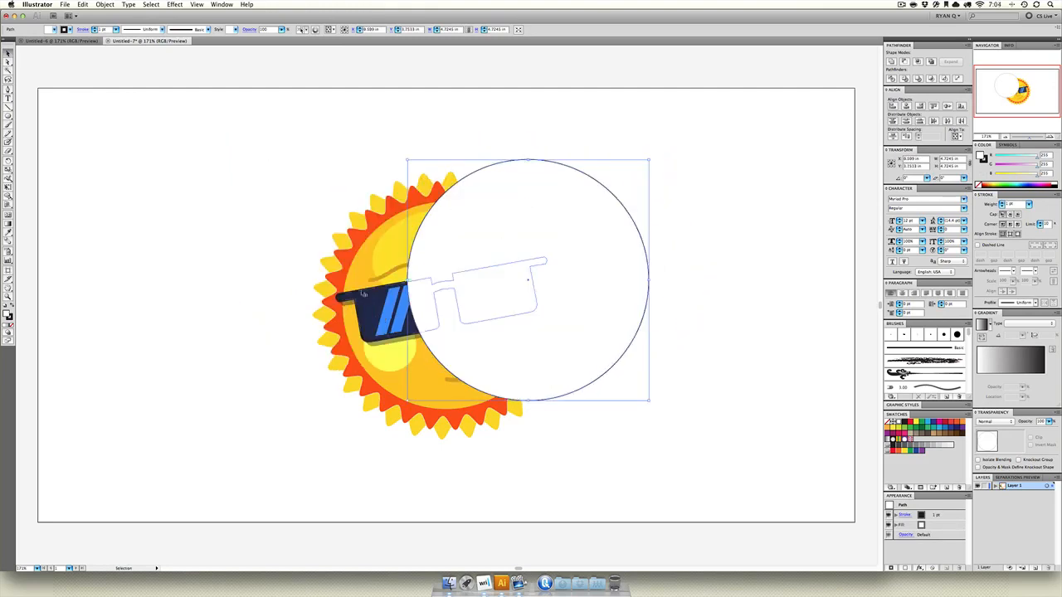
Make a clipping mask from the circle and the sun, then deselect the result
key("super+a")
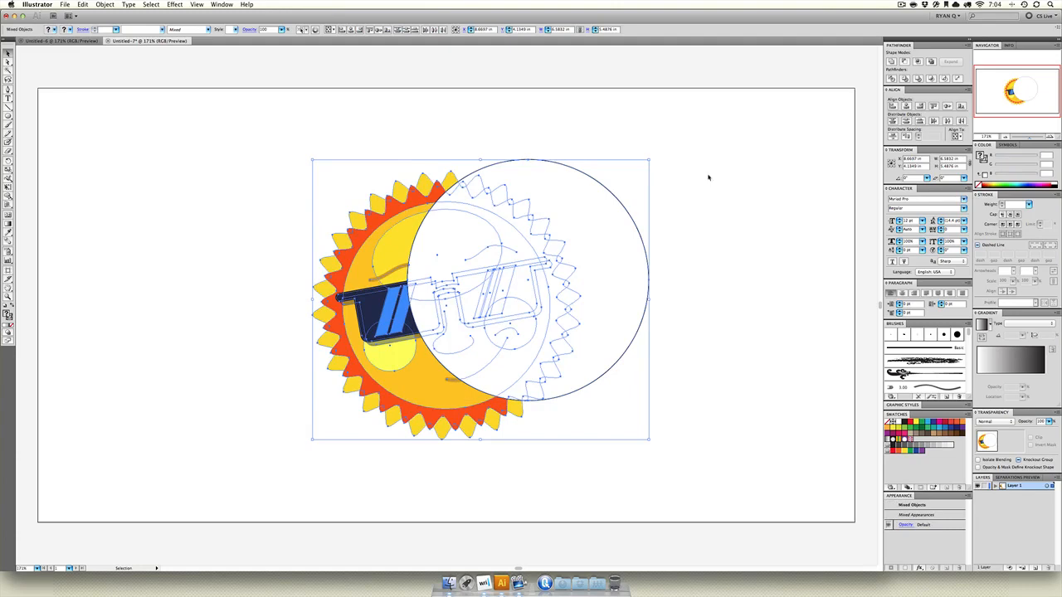
right_click(506, 213)
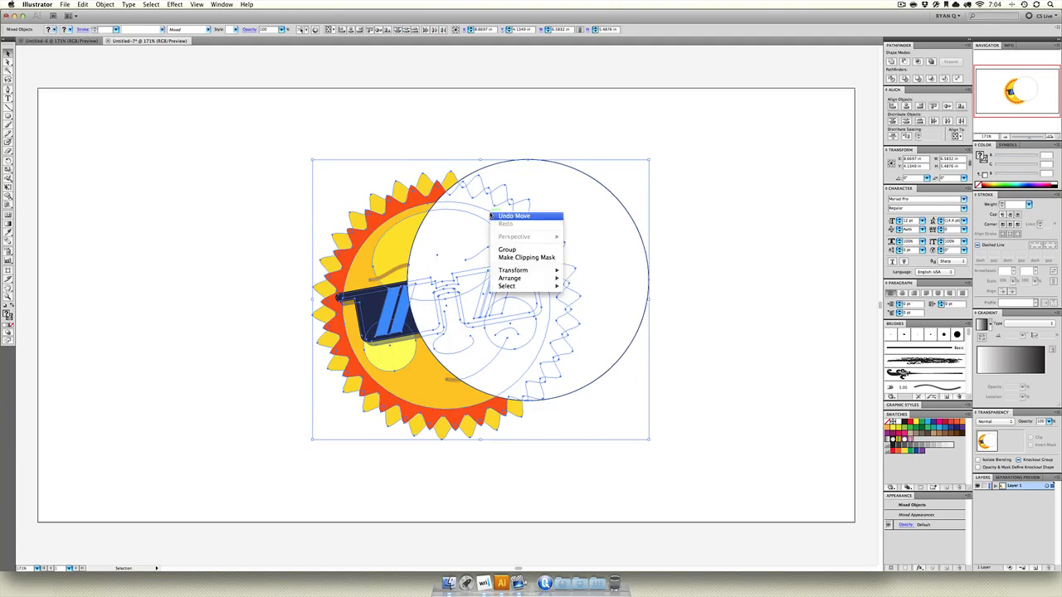
left_click(548, 258)
left_click(723, 247)
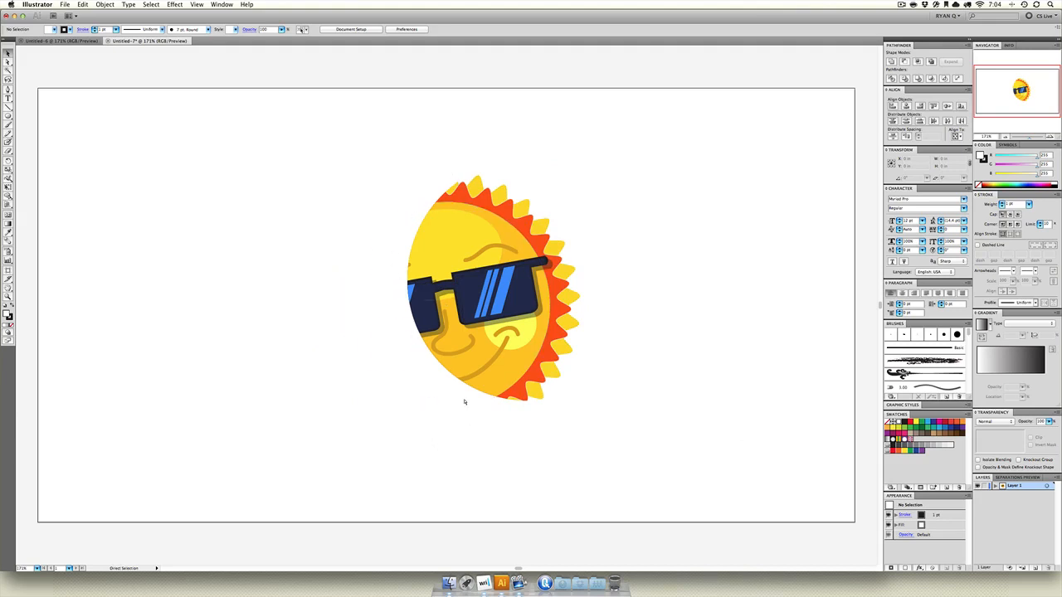
Check the masked sun's hidden paths in Outline view, return to Preview and move the clipped group toward the artboard's lower left
key("super+y")
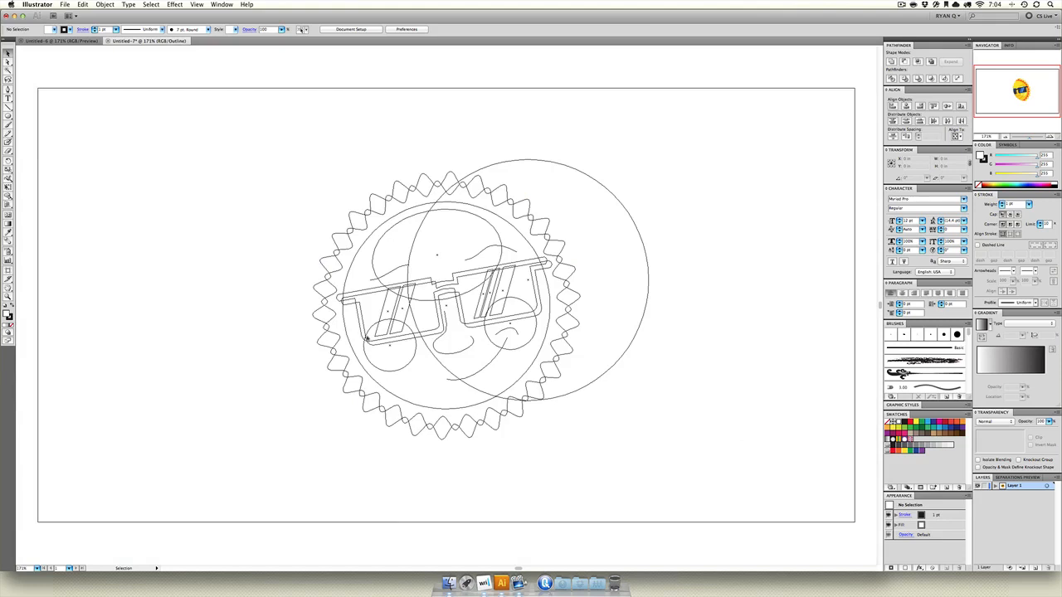
key("super+y")
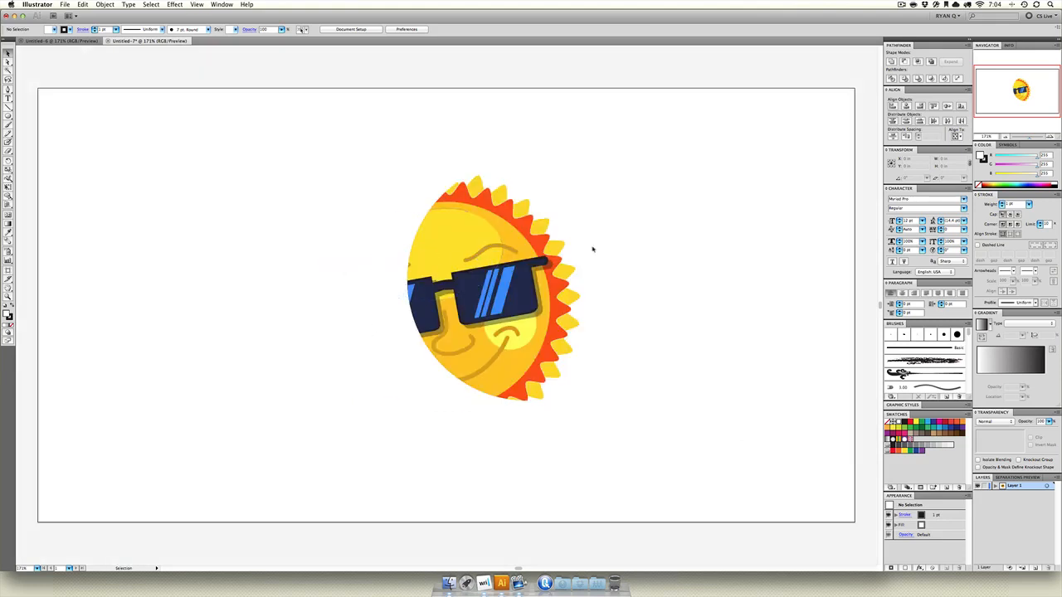
left_click_drag(493, 285, 345, 241)
left_click(533, 304)
left_click_drag(347, 236, 292, 330)
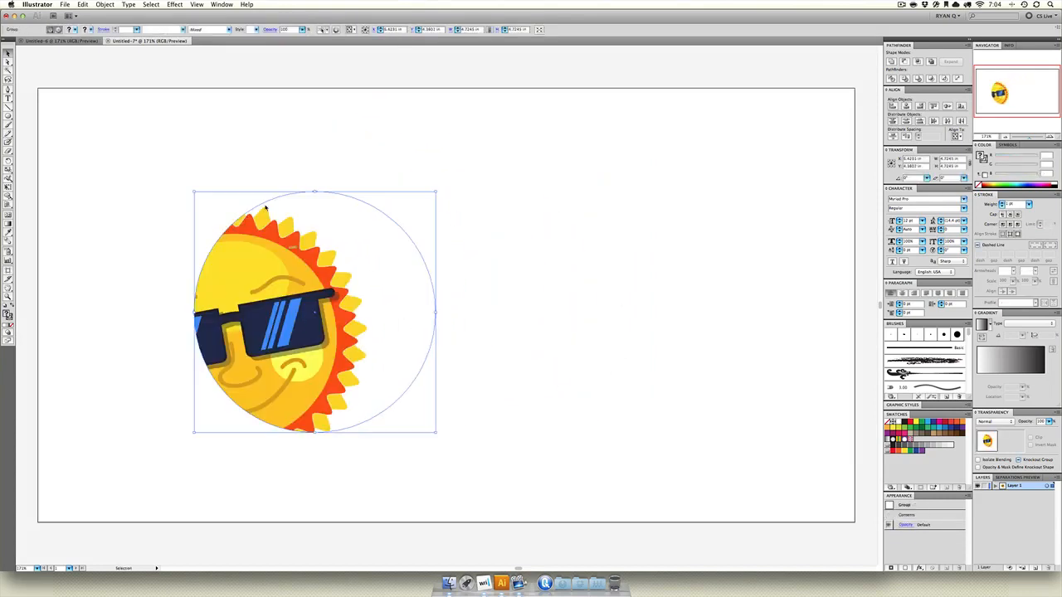
Try moving only the yellow ray shape inside the clipping mask until it is centred behind the mask circle
left_click(8, 63)
left_click(239, 182)
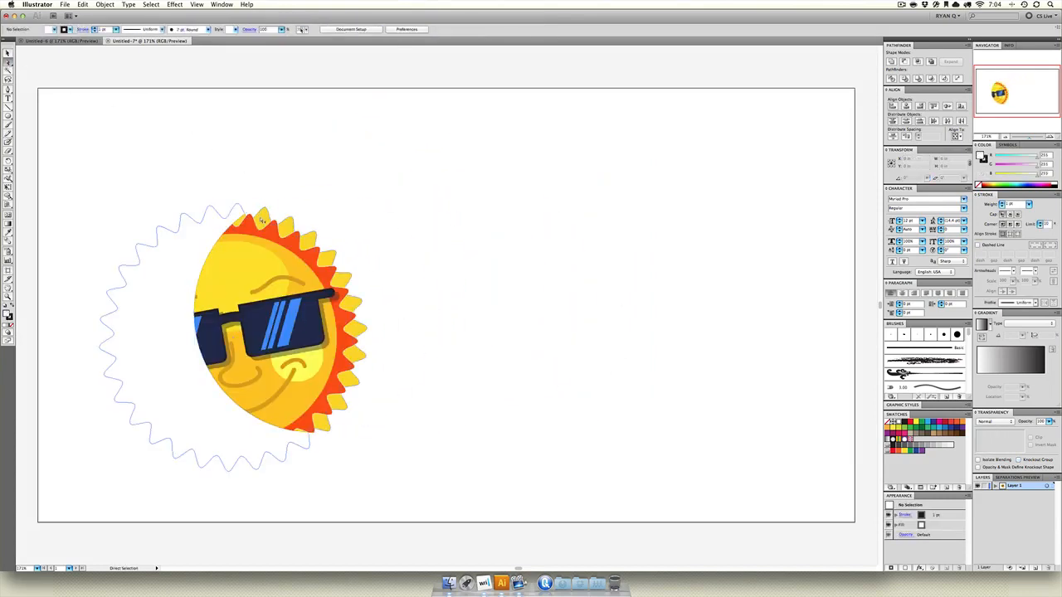
left_click_drag(264, 217, 343, 199)
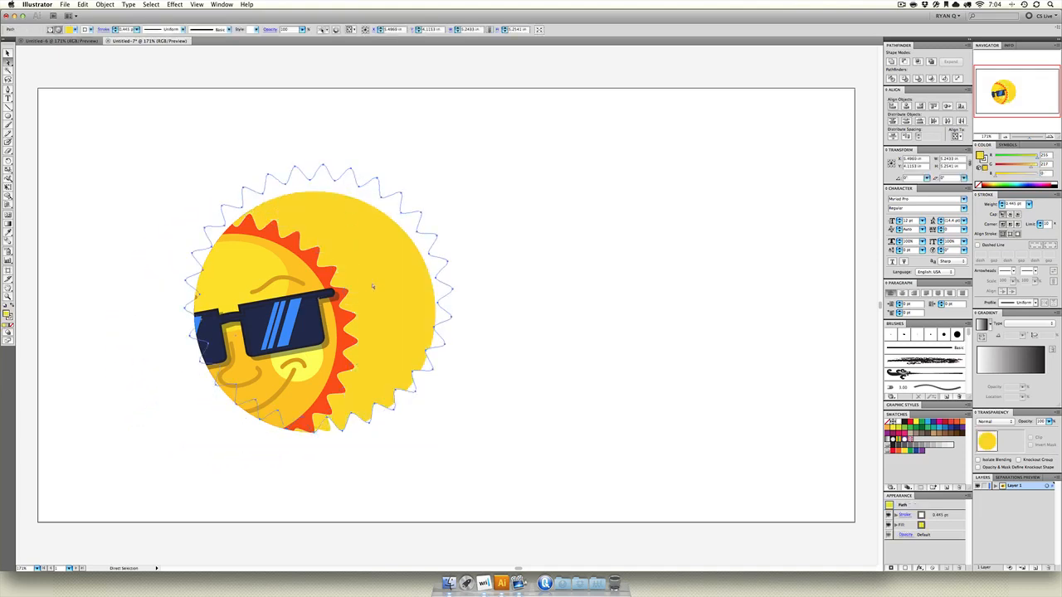
mouse_move(368, 284)
left_mouse_down()
mouse_move(391, 313)
mouse_move(379, 296)
mouse_move(370, 301)
left_mouse_up()
left_click(8, 54)
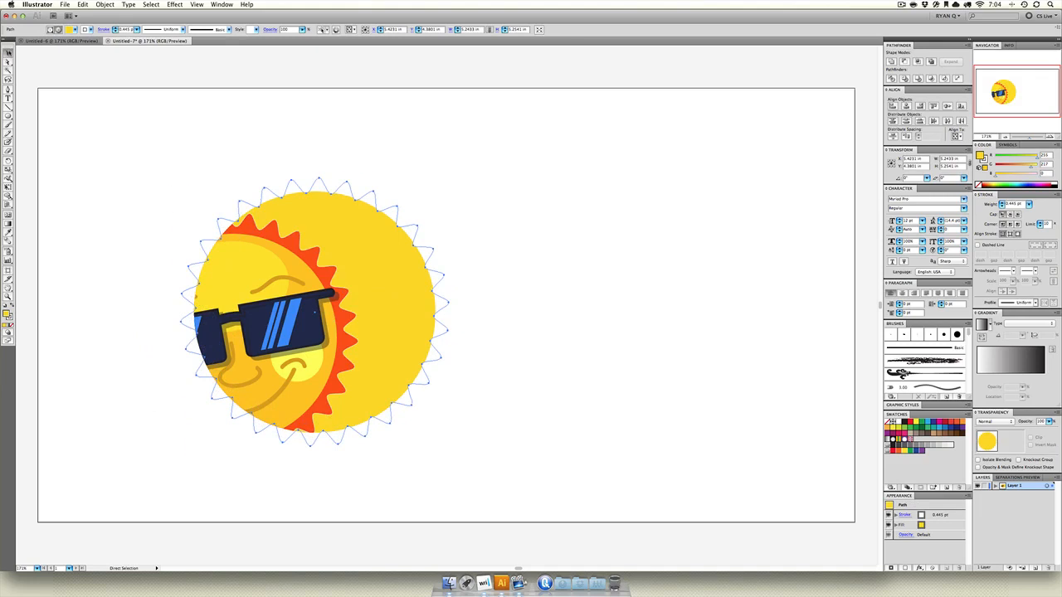
left_click(111, 91)
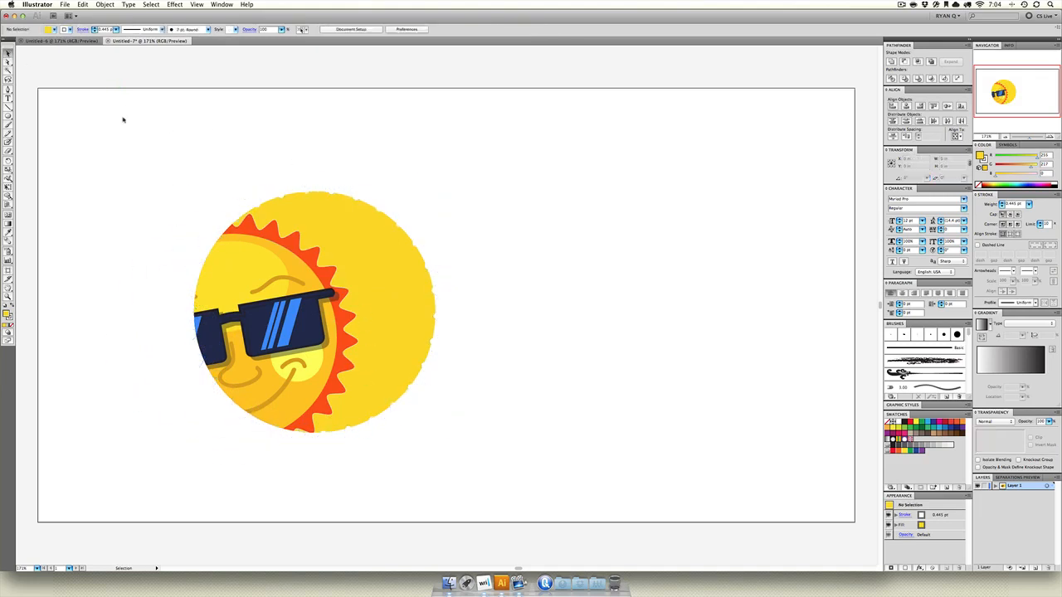
Undo the moves of the yellow ray shape inside the clipping mask and deselect it
key("super+z")
key("super+z")
key("super+z")
key("super+z")
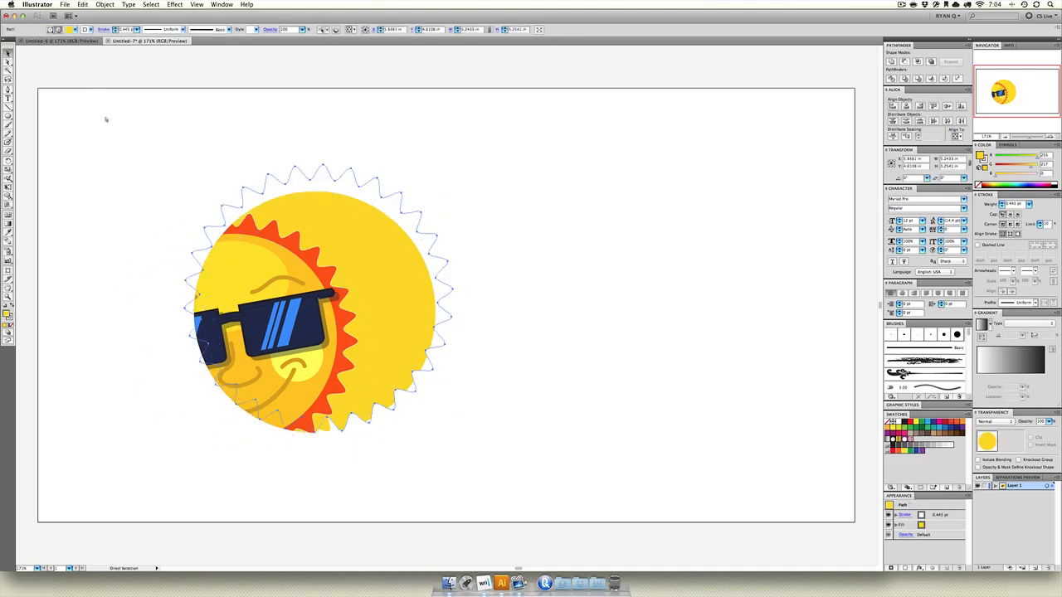
key("v")
left_click(289, 156)
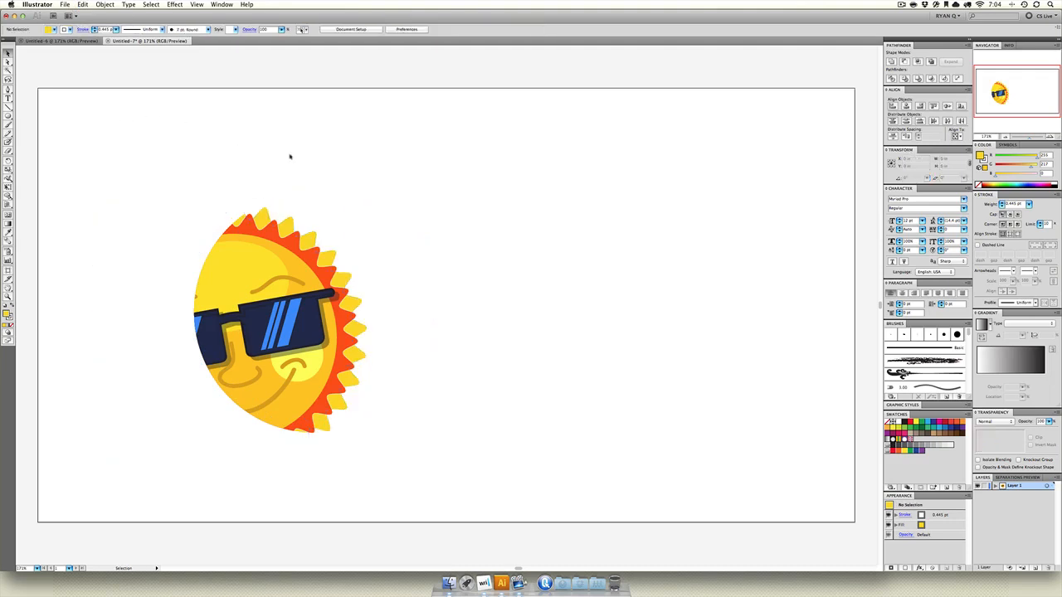
Try reshaping the circular mask into a crescent by moving its right anchor point inward across the sun
key("a")
key("super+y")
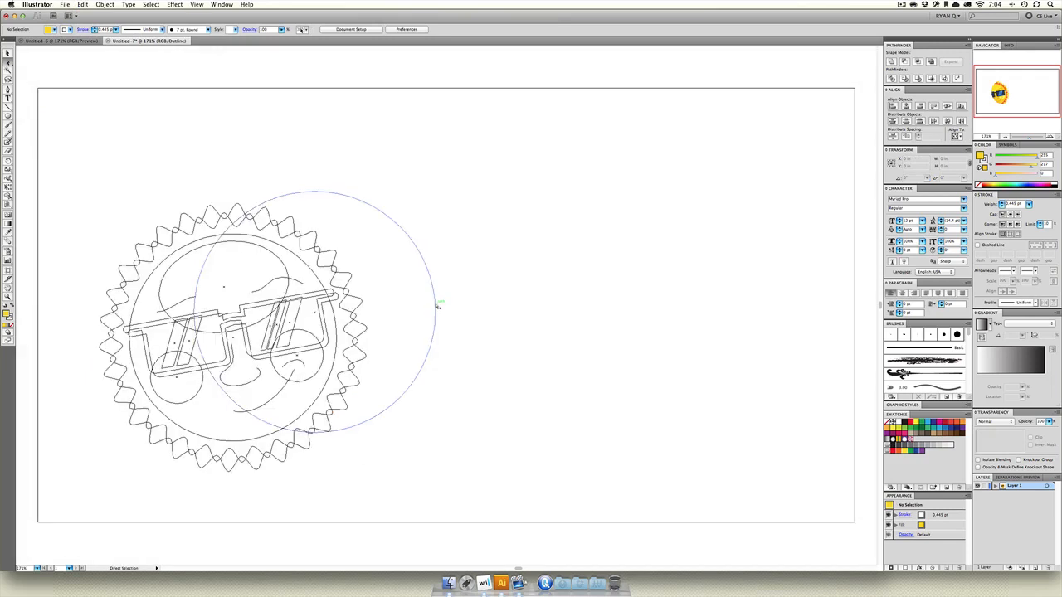
key("super+y")
left_click_drag(436, 315, 264, 361)
left_click(7, 52)
left_click(227, 104)
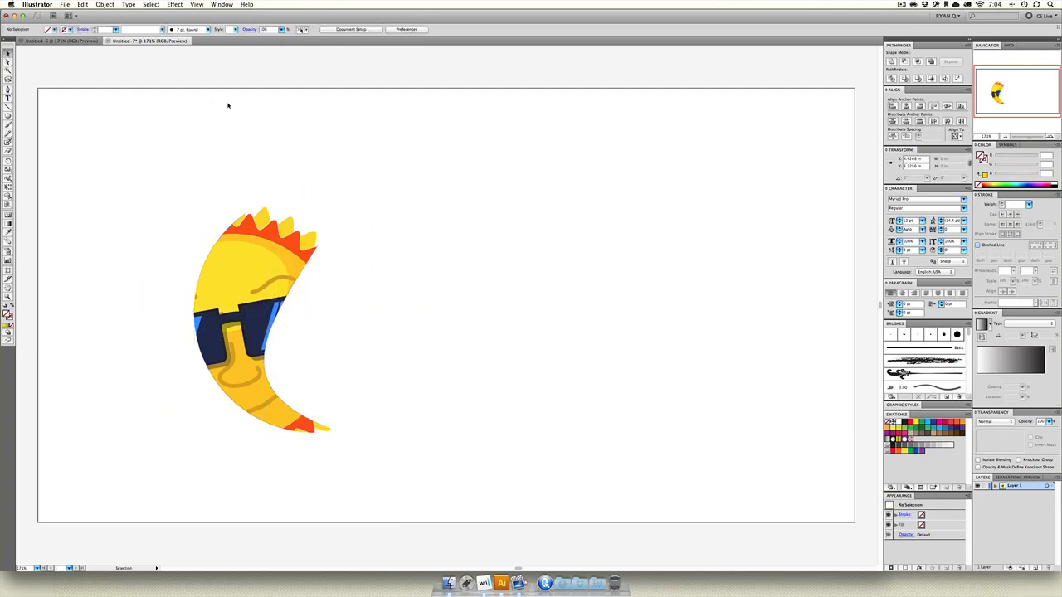
Undo the mask's anchor point edits and move the clipped sun toward the centre of the artboard
key("super+z")
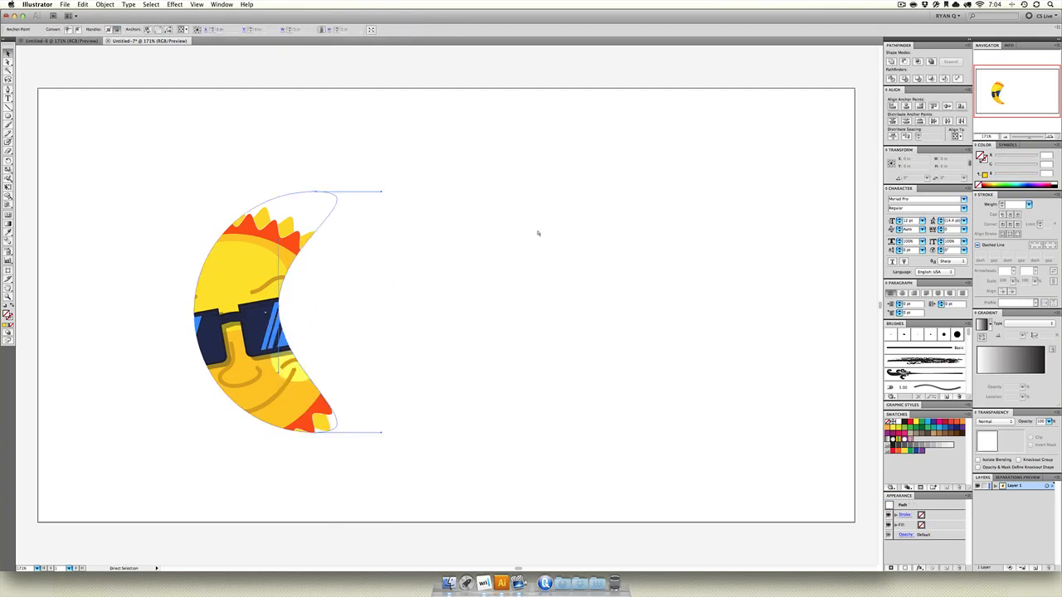
key("super+z")
left_click(525, 232)
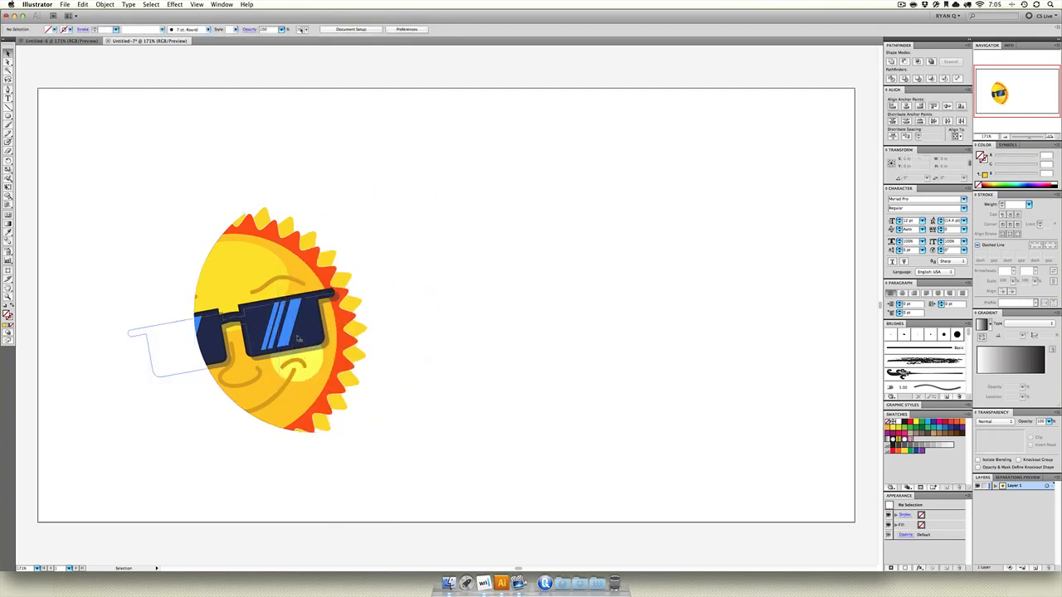
left_click_drag(297, 334, 435, 304)
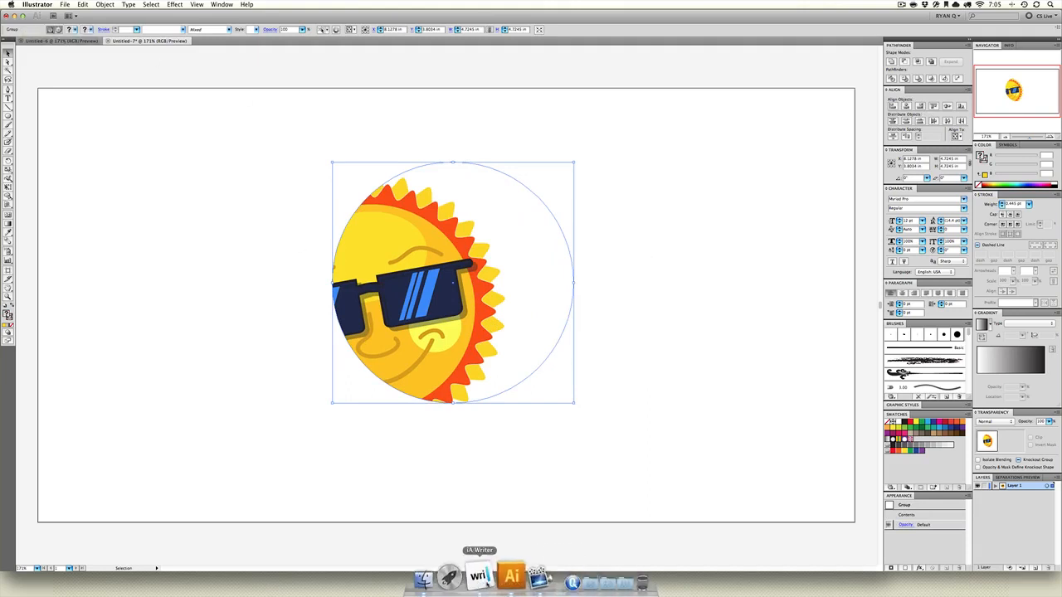
Reopen Saving2.ai from the In Class folder and group all of the beach scene's artwork
left_click(439, 578)
double_click(564, 295)
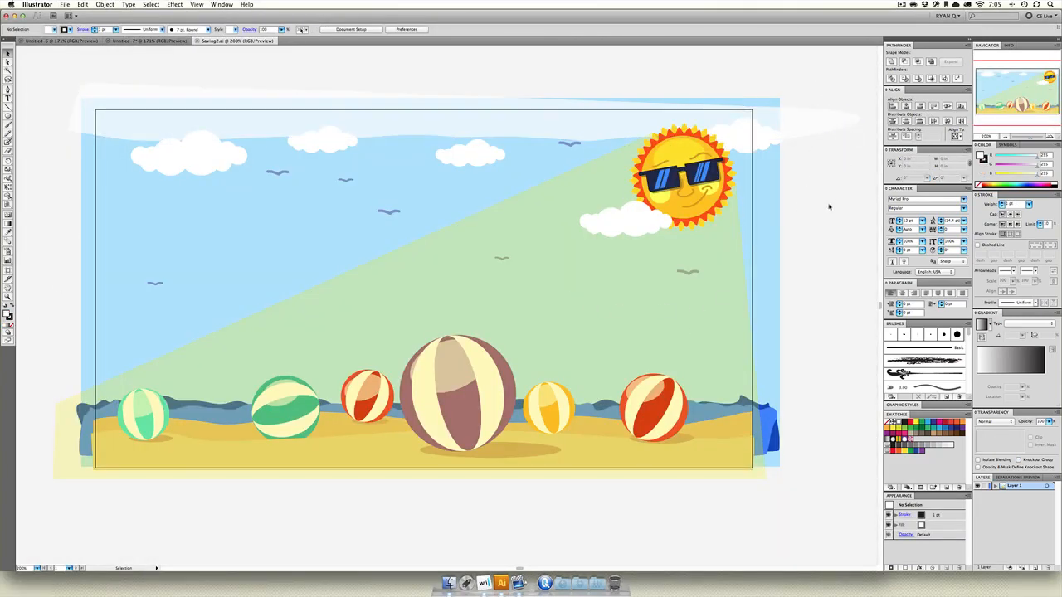
left_click_drag(821, 516, 69, 122)
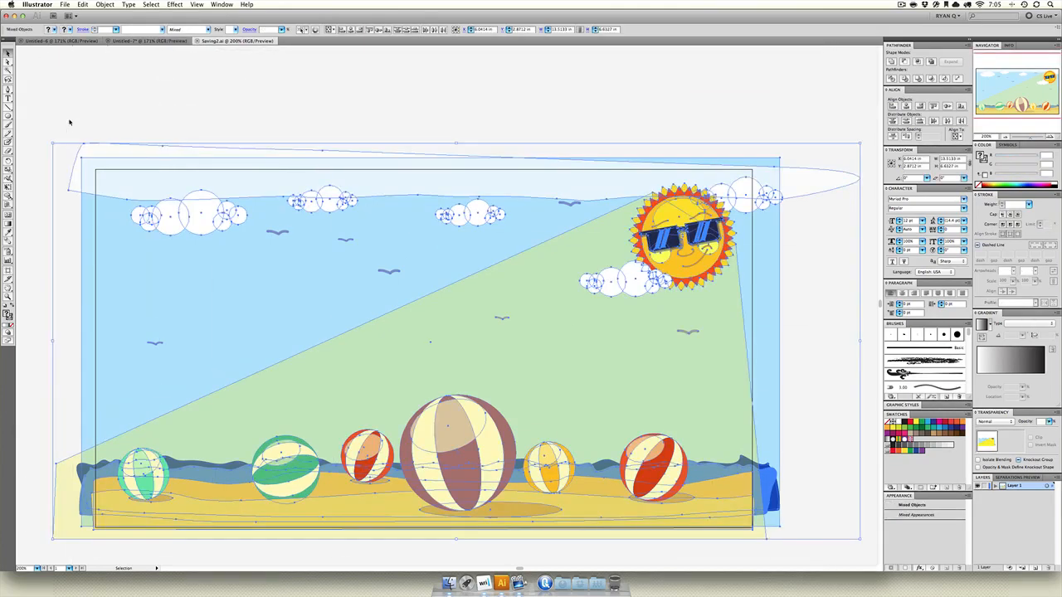
key("a")
key("super+g")
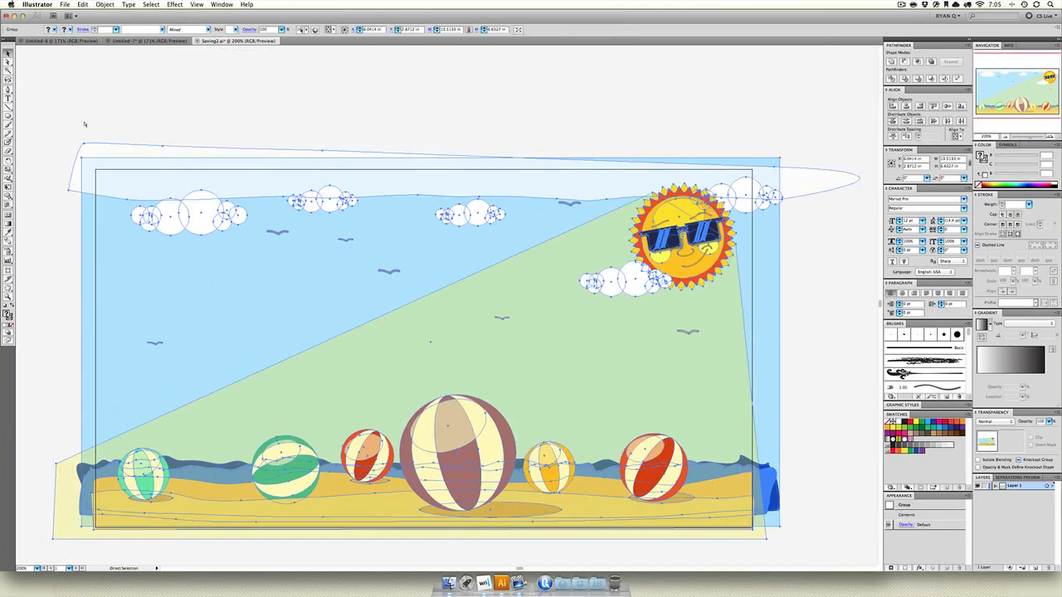
Draw an 11 × 6 in rectangle exactly covering the artboard on top of the grouped beach scene
key("v")
left_click_drag(8, 115, 24, 117)
left_click_drag(97, 169, 753, 529)
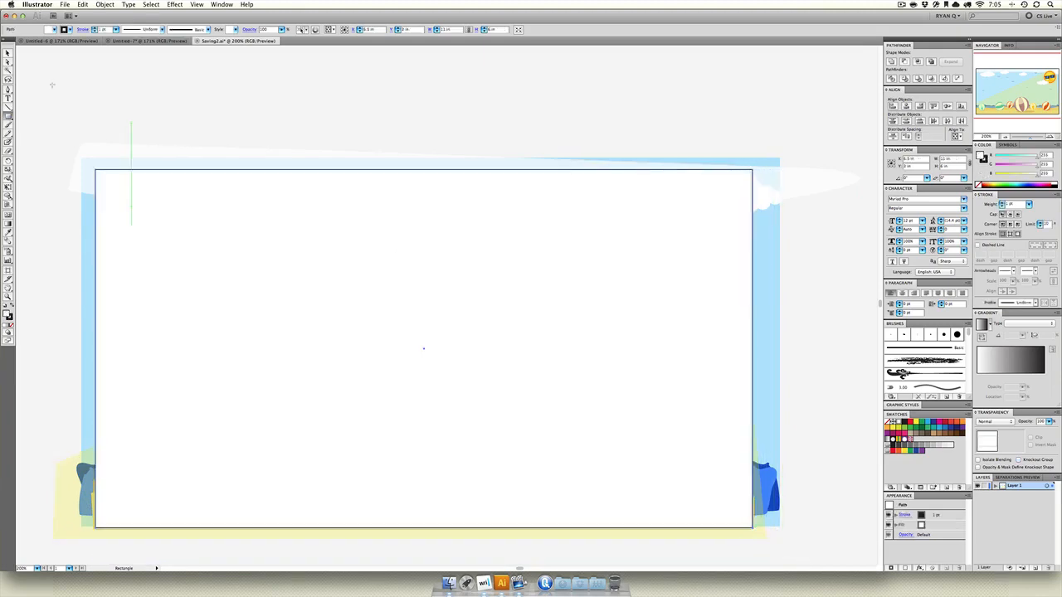
Make a clipping mask from the rectangle and the beach scene group, leaving nothing selected
left_click(5, 52)
left_click_drag(53, 71, 571, 372)
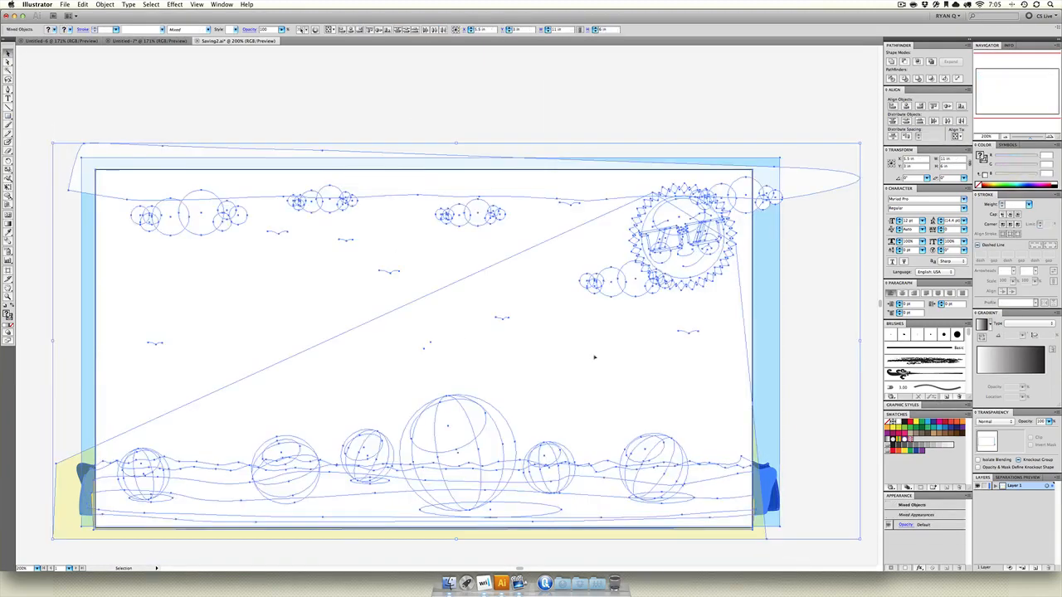
right_click(422, 251)
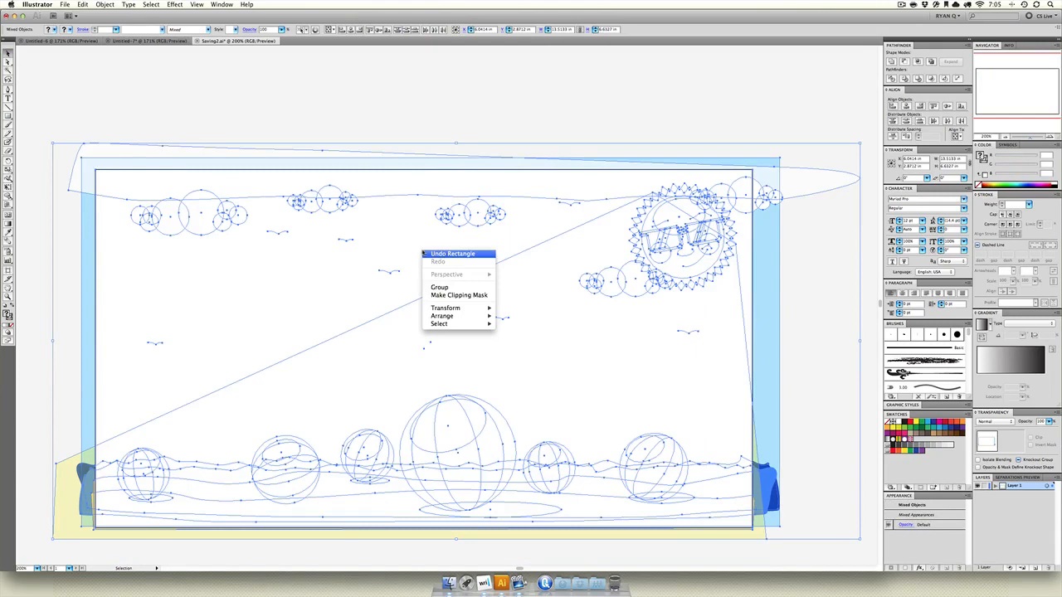
left_click(461, 295)
left_click(784, 263)
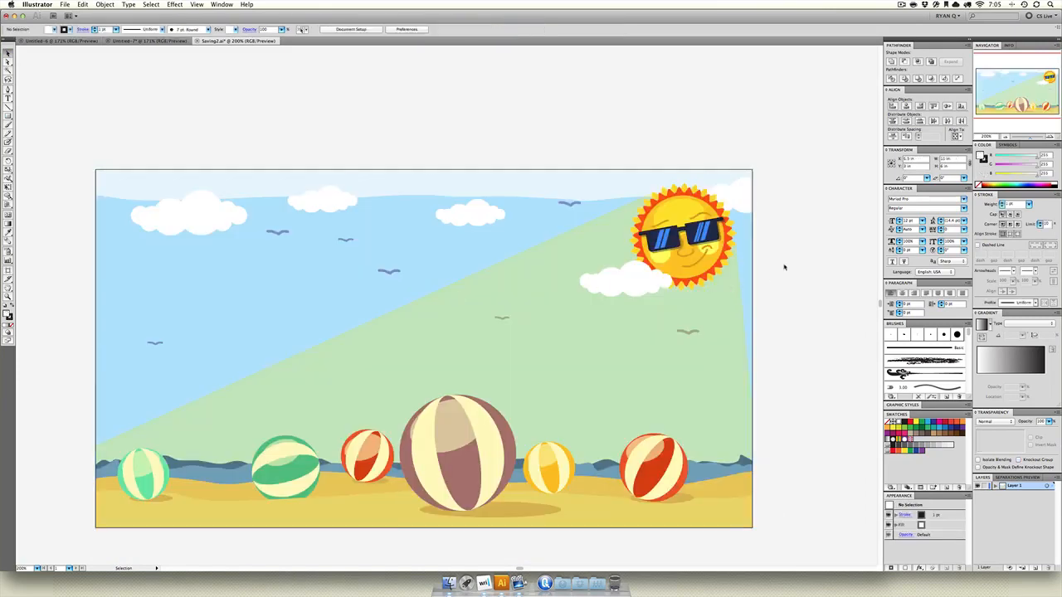
Remove the translucent yellow sunray shape from the clipped beach scene
scroll(769, 495, "down", 5)
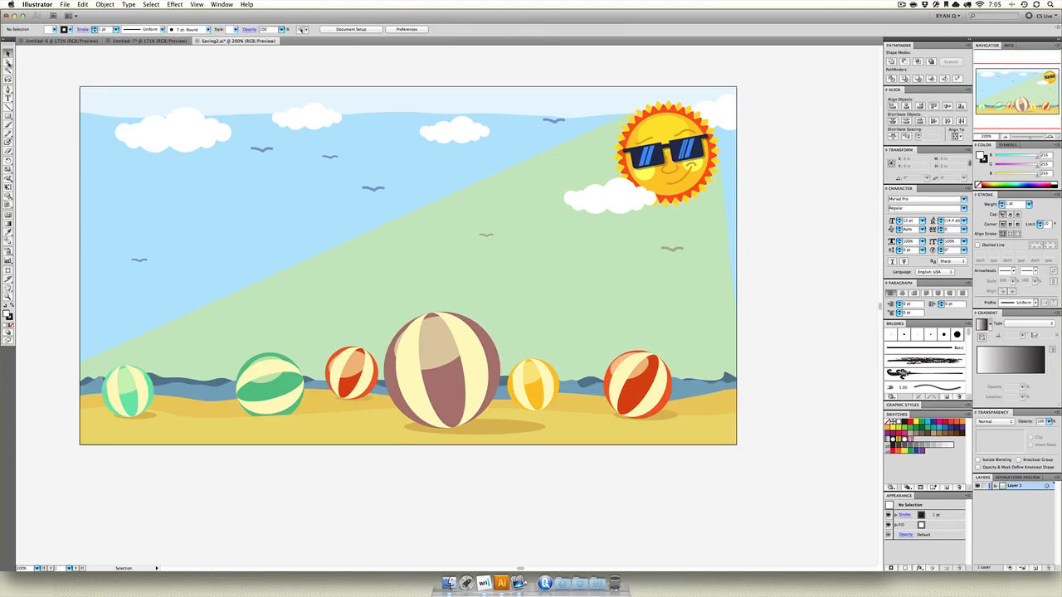
left_click(8, 63)
left_click(571, 287)
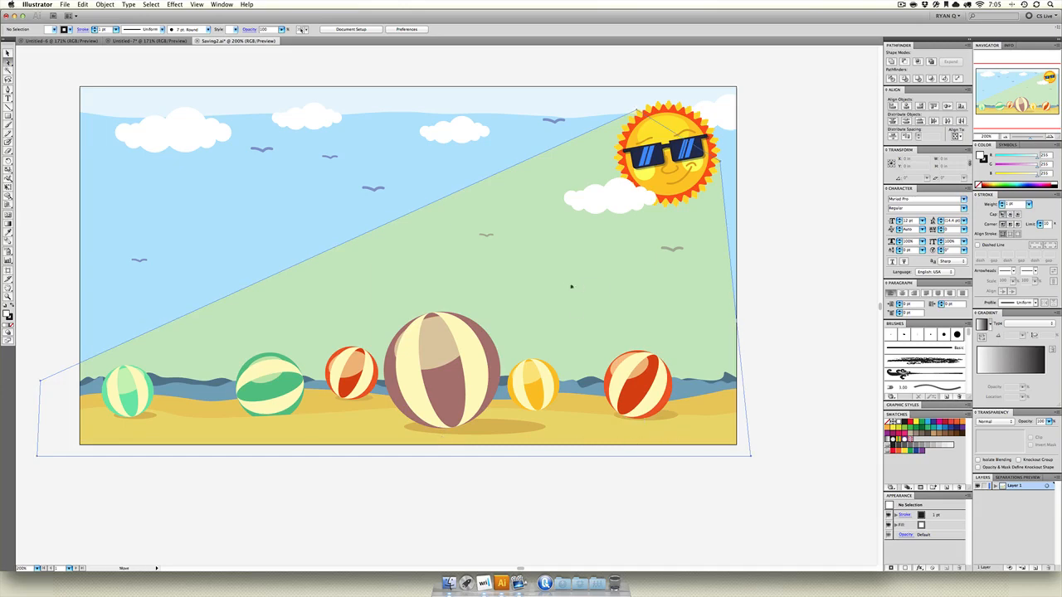
left_click_drag(571, 287, 302, 257)
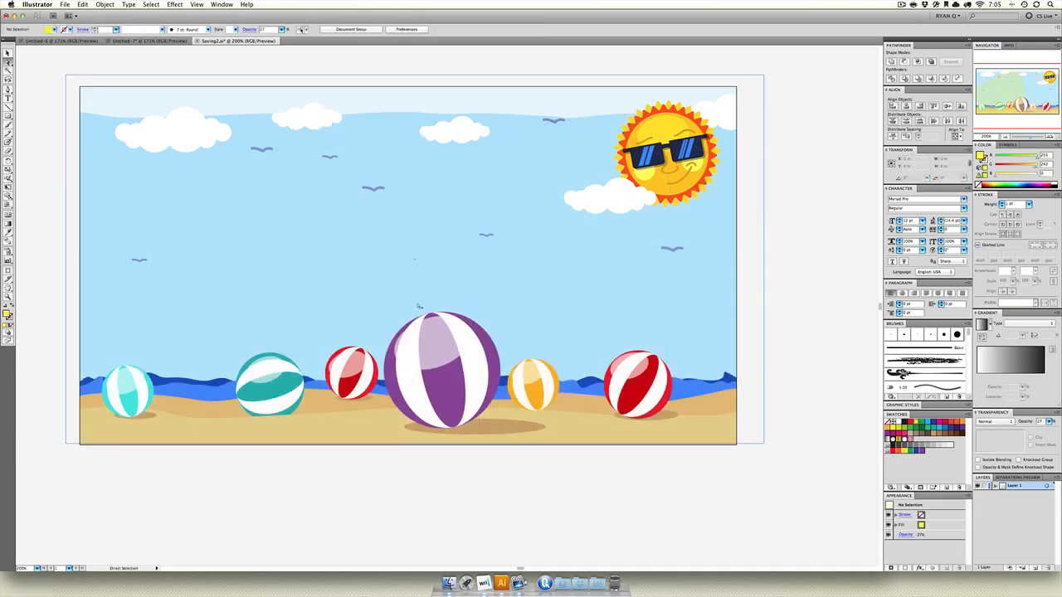
Try extending the sand shape inside the mask over the sea and well below the artboard's lower edge
left_click_drag(585, 431, 603, 545)
left_click(760, 388)
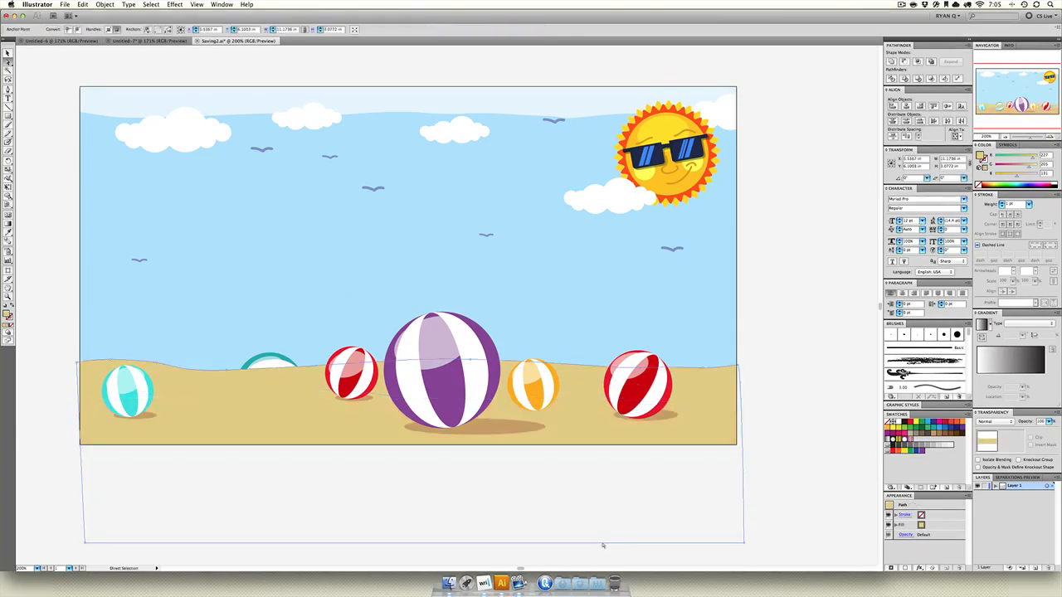
left_click(8, 53)
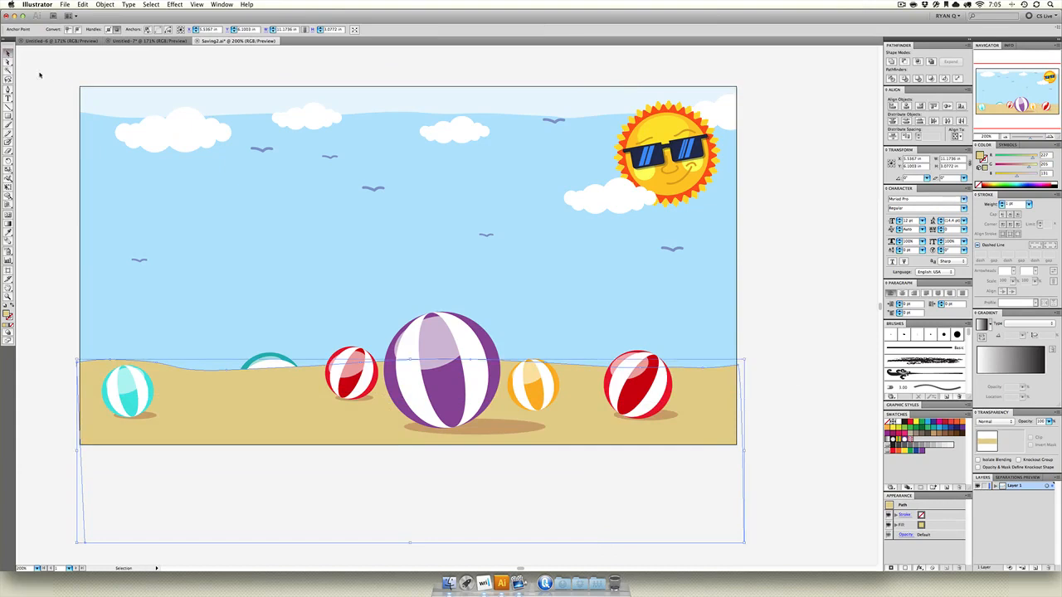
left_click(78, 208)
left_click(82, 220)
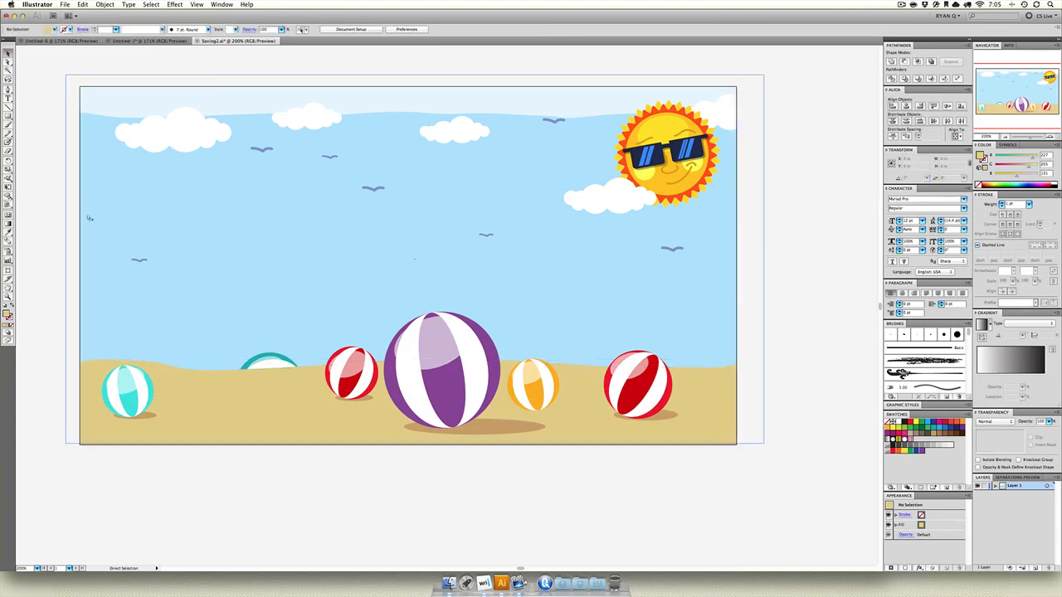
Undo the sand shape's edits and raise the pale haze band along the top of the masked sky
key("super+z")
key("super+z")
key("v")
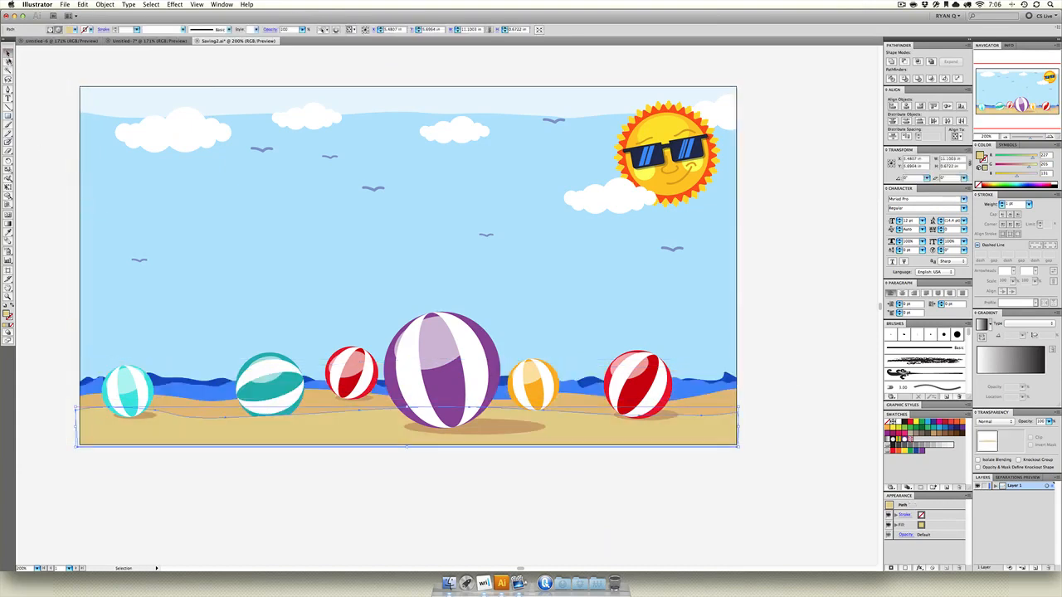
key("a")
left_click(200, 102)
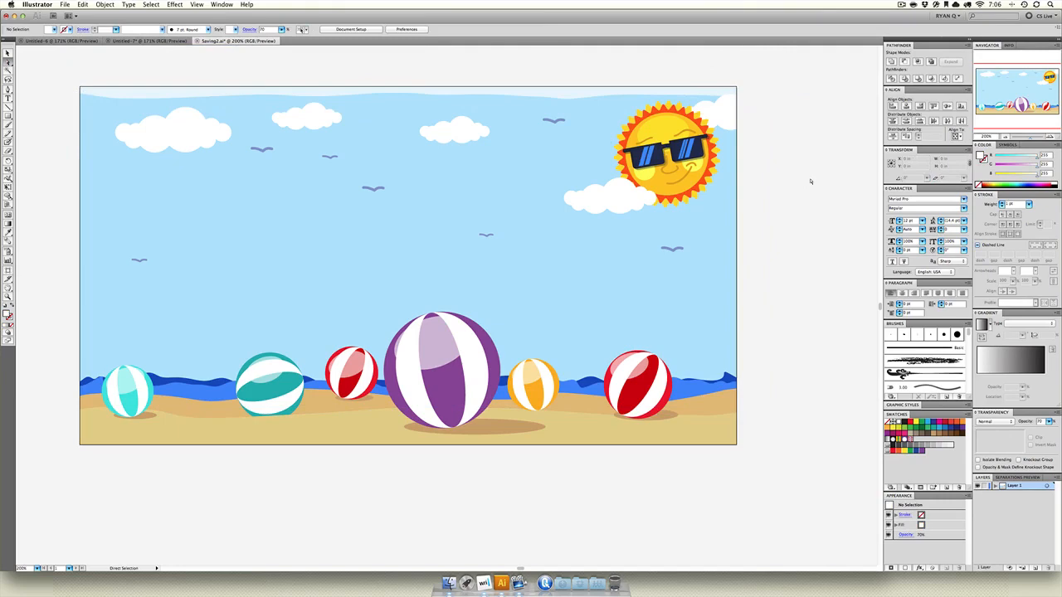
Close Saving2.ai without saving the changes and return to the document with the clipped sun
left_click(143, 41)
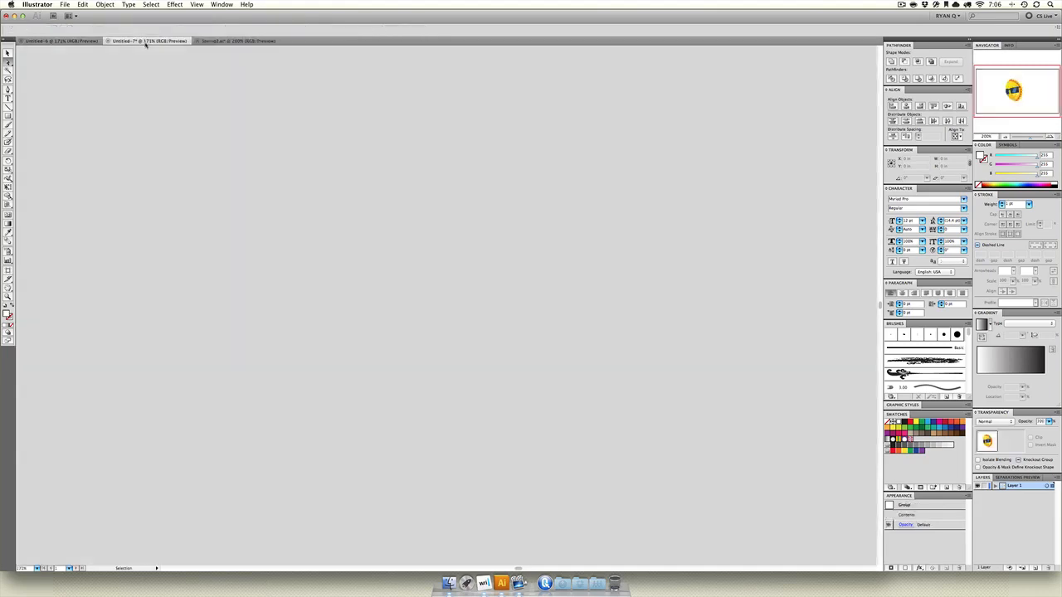
left_click(197, 41)
left_click(497, 164)
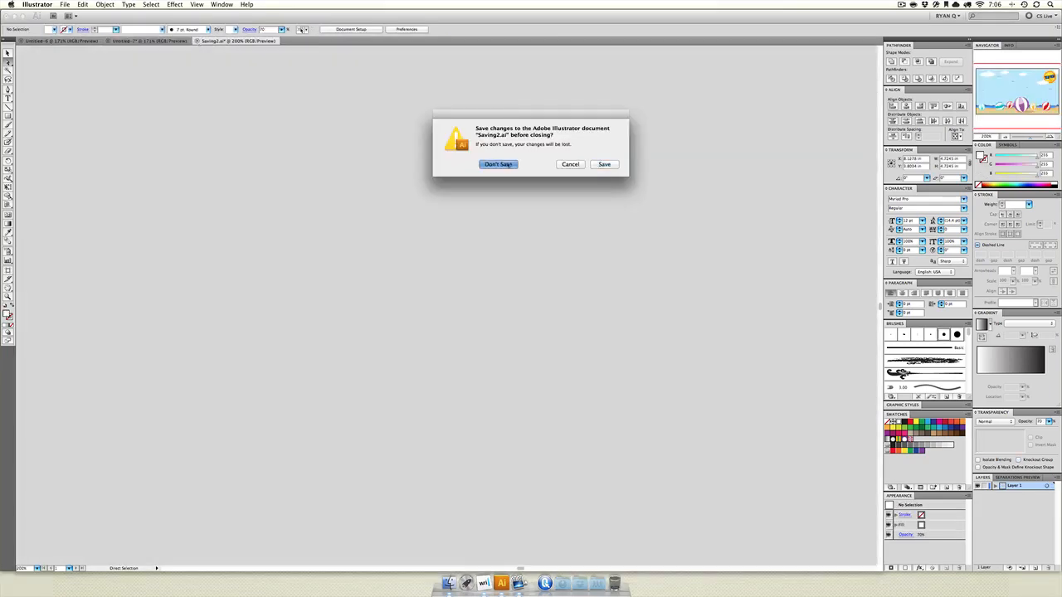
Release the circular clipping mask from the clipped sun
left_click(8, 53)
left_click(239, 230)
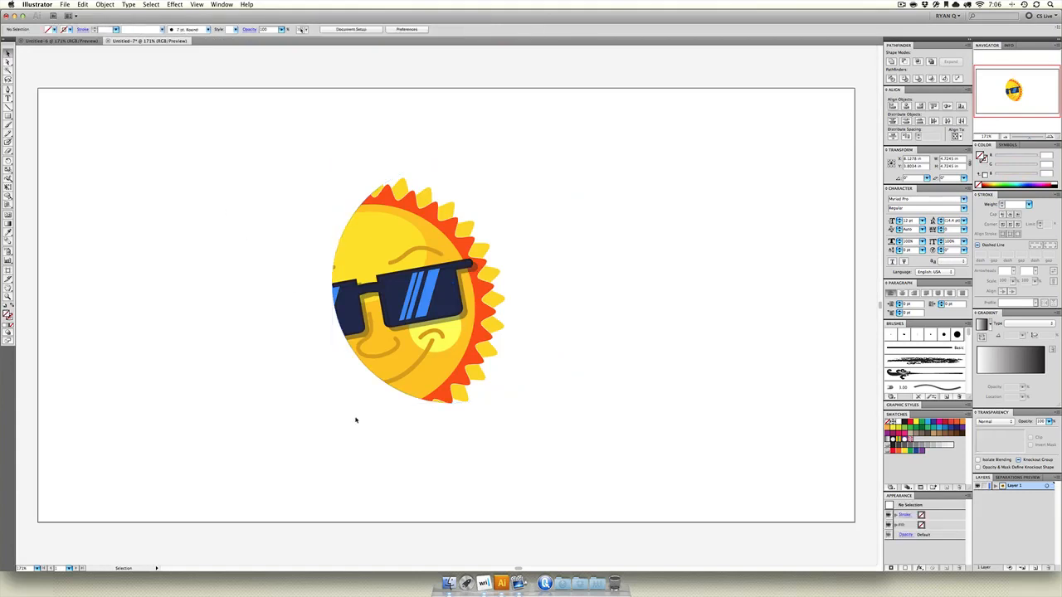
left_click(421, 317)
right_click(415, 280)
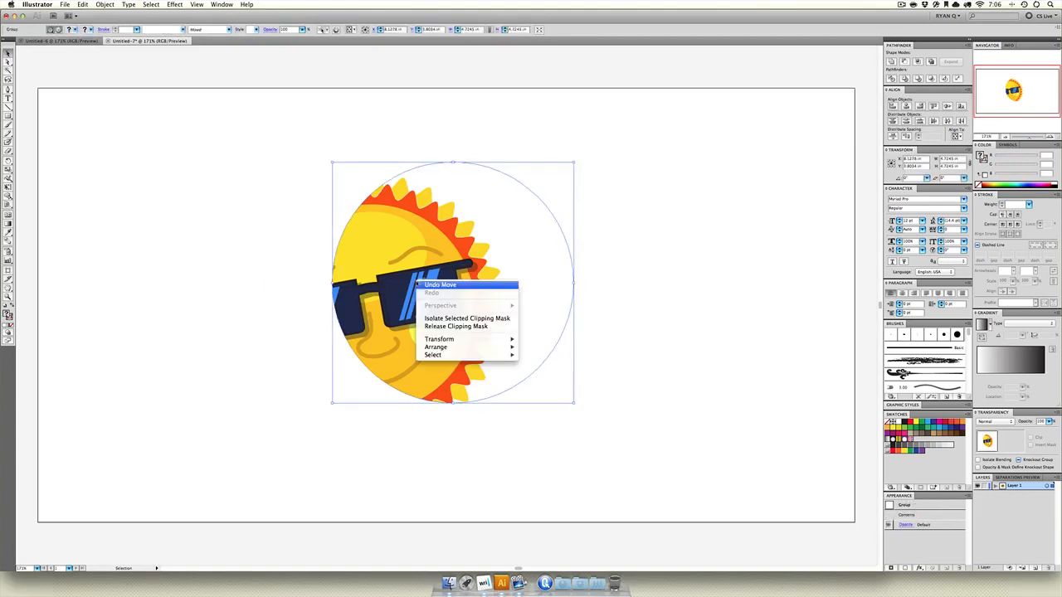
left_click(437, 329)
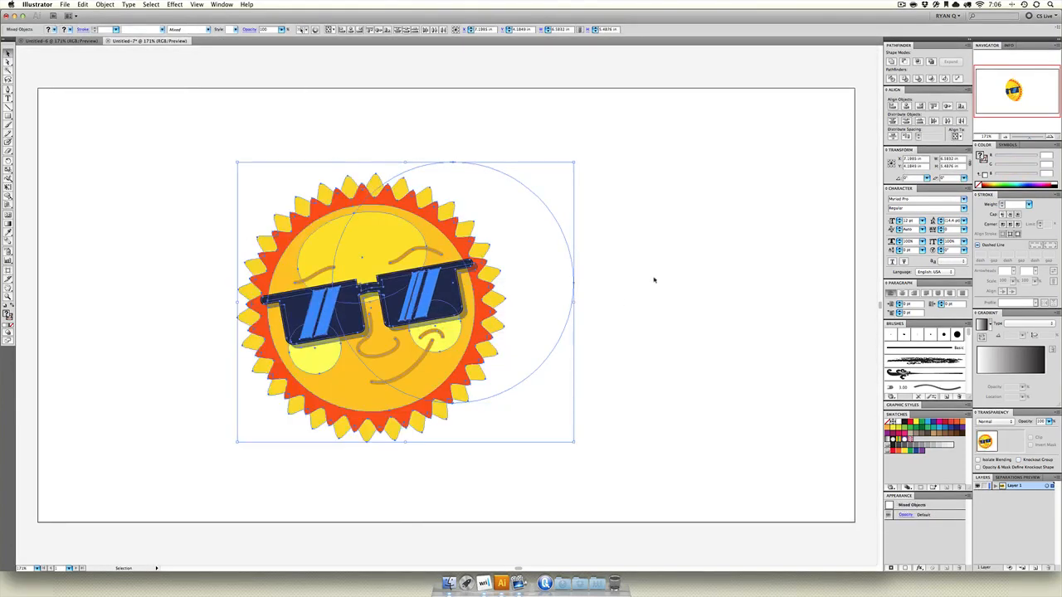
Fill the released circle with dark green and use it again as a clipping mask on the whole sun
left_click(599, 250)
left_click(572, 282)
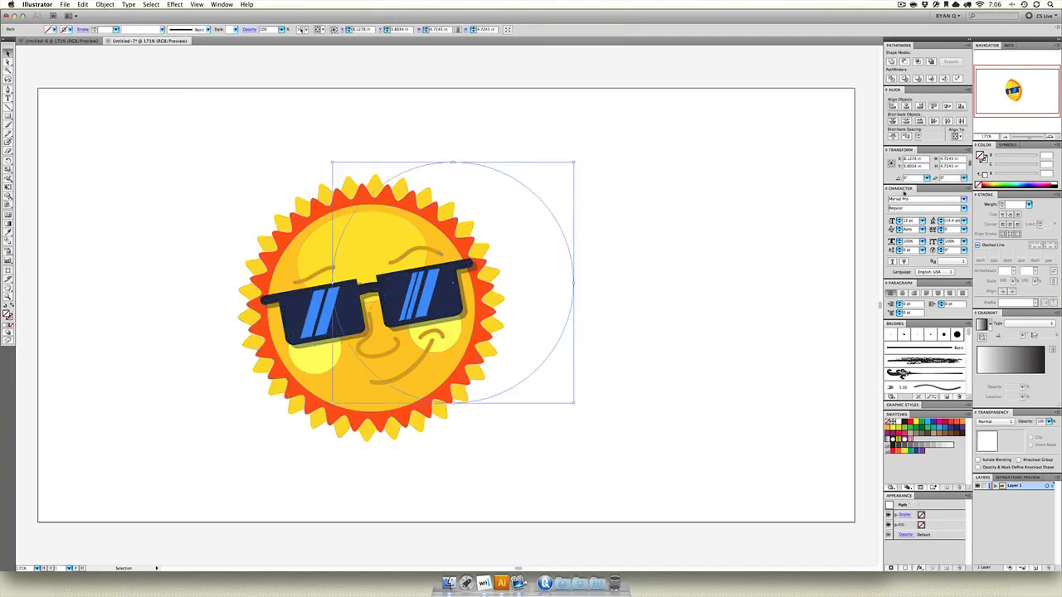
left_click(1017, 184)
left_click_drag(628, 125, 196, 422)
right_click(357, 324)
left_click(386, 374)
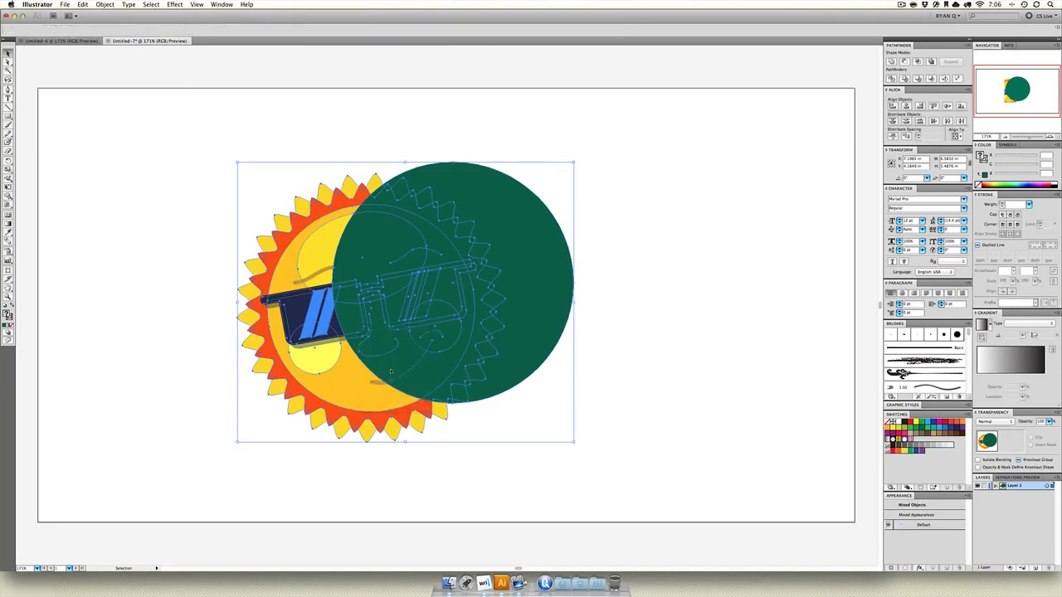
Release the sun's clipping mask and delete the circle
right_click(444, 290)
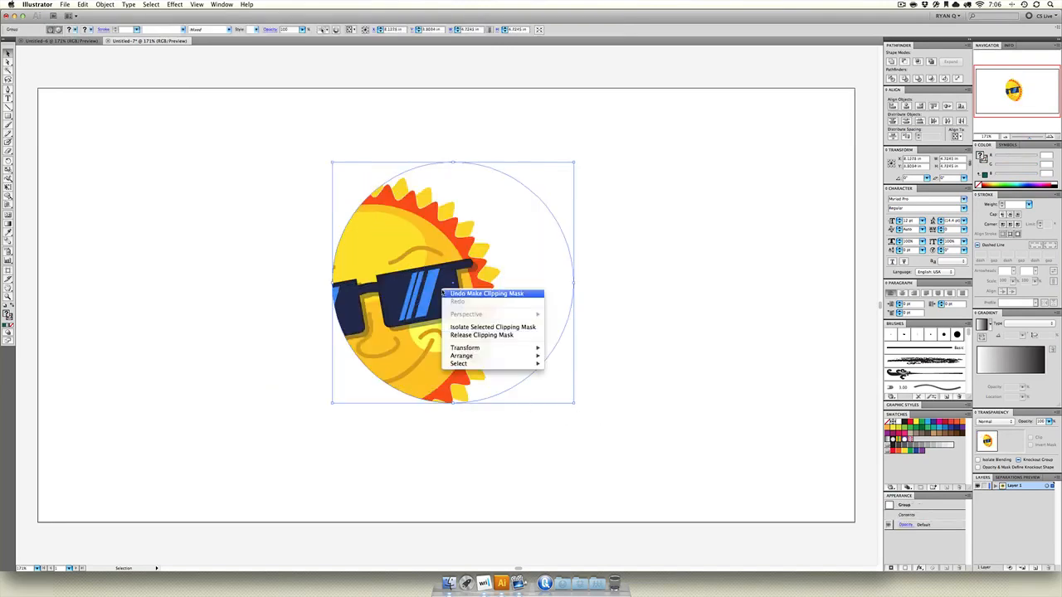
left_click(463, 336)
left_click(668, 374)
left_click(570, 257)
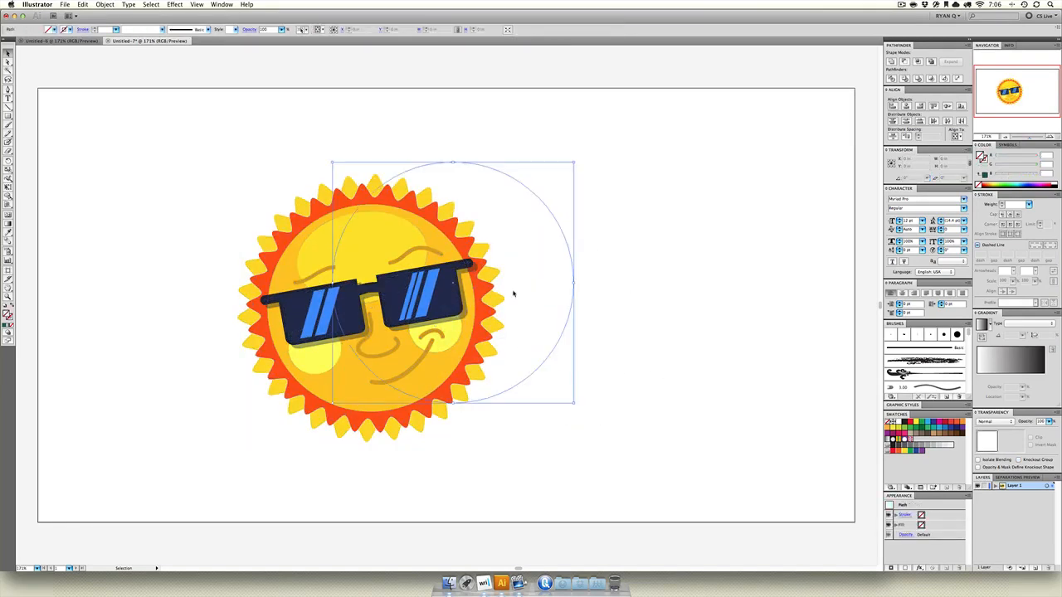
key("Delete")
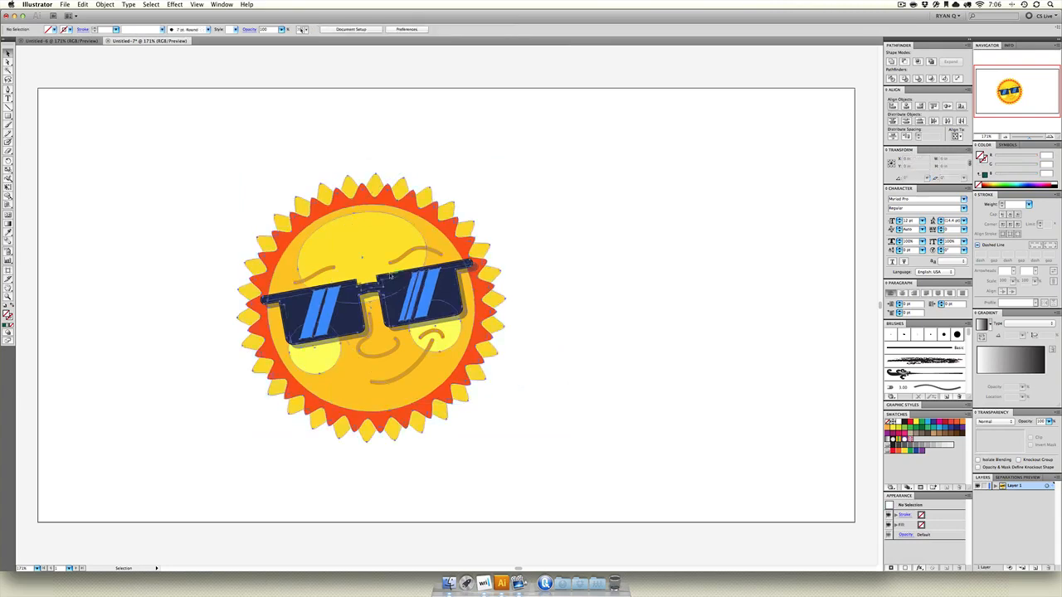
Move the sun up to the top centre of the artboard and paste a copy directly in front of it
left_click_drag(395, 277, 485, 246)
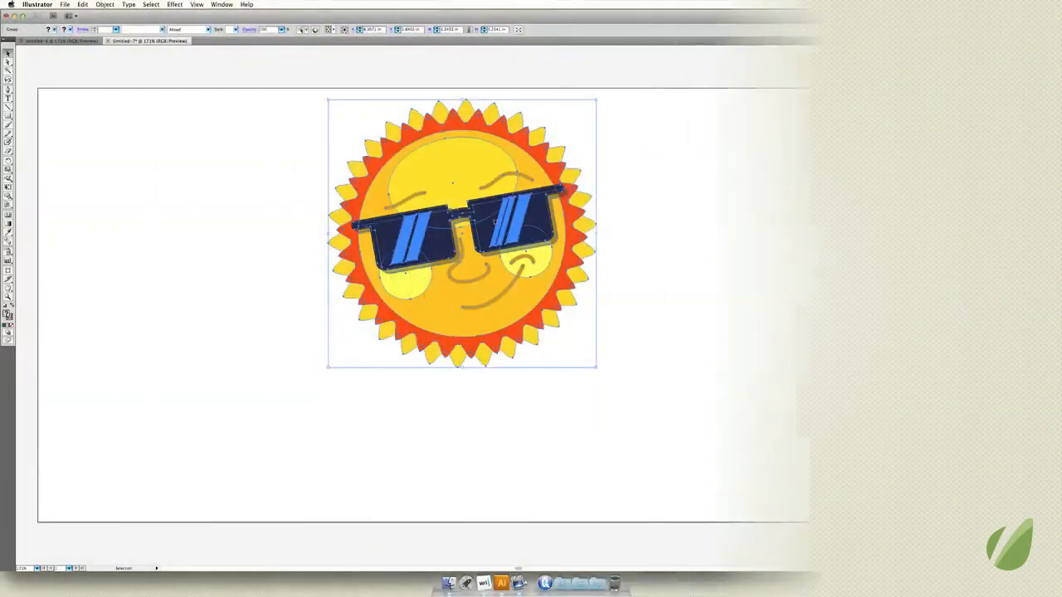
key("alt")
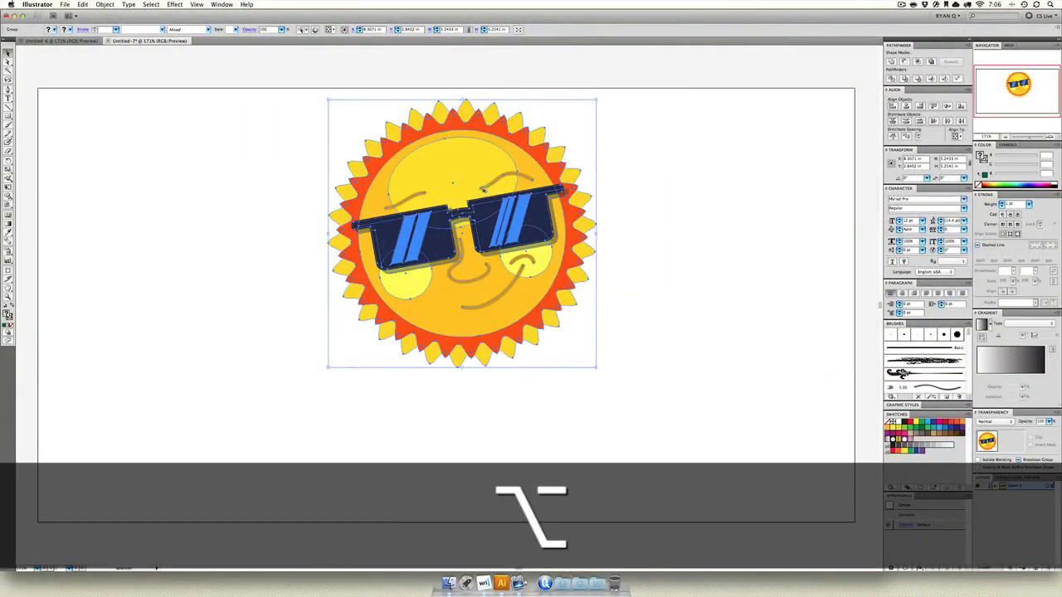
key("super")
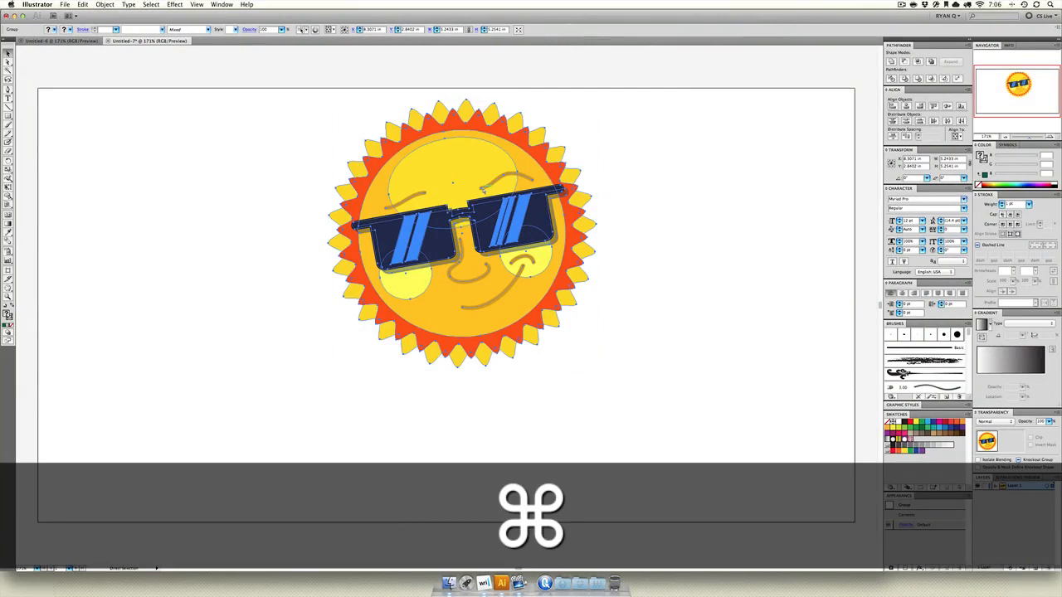
key("super+c")
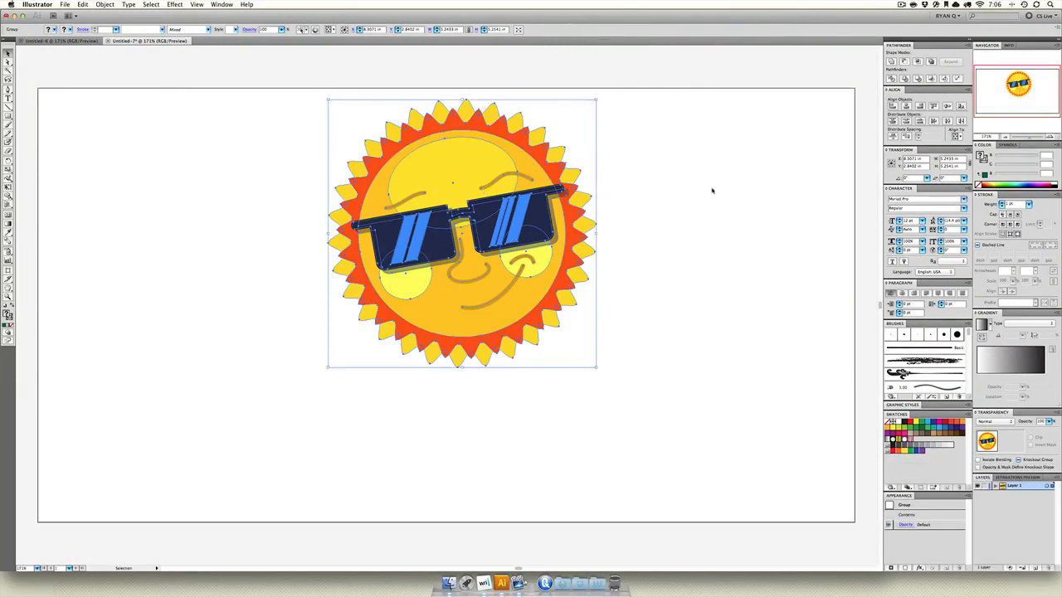
key("super+f")
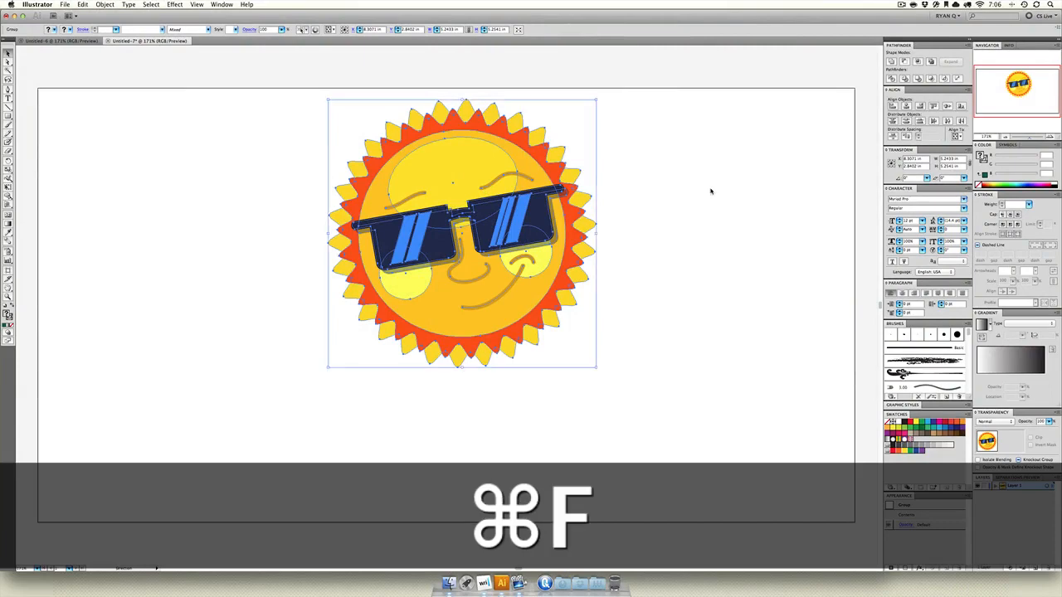
Flip the front sun copy vertically below the original and squash it into a flattened reflection
left_click(700, 306)
left_click(476, 180)
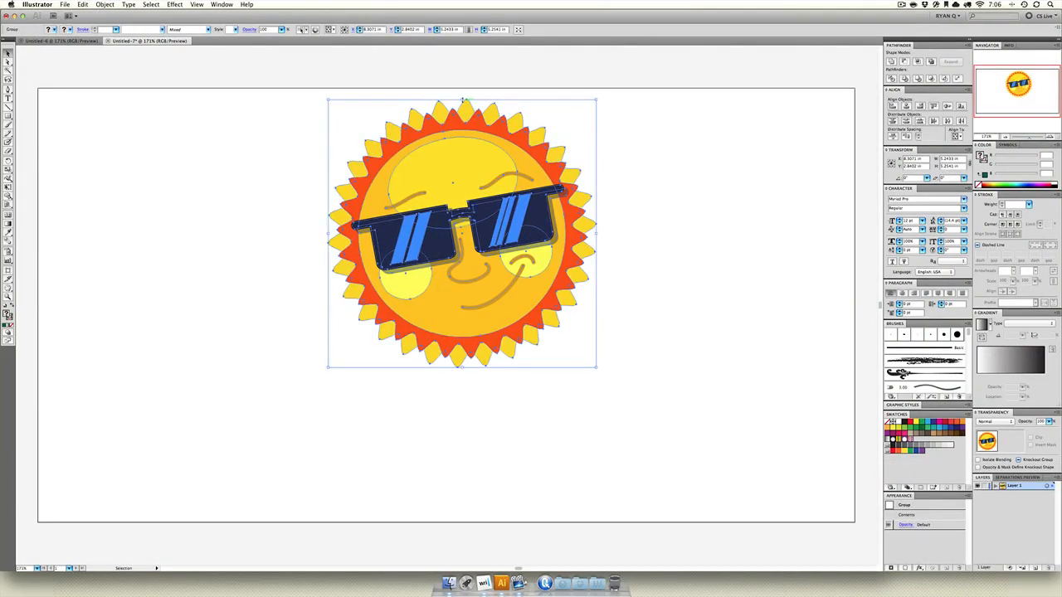
left_click_drag(462, 100, 463, 509)
left_click(675, 391)
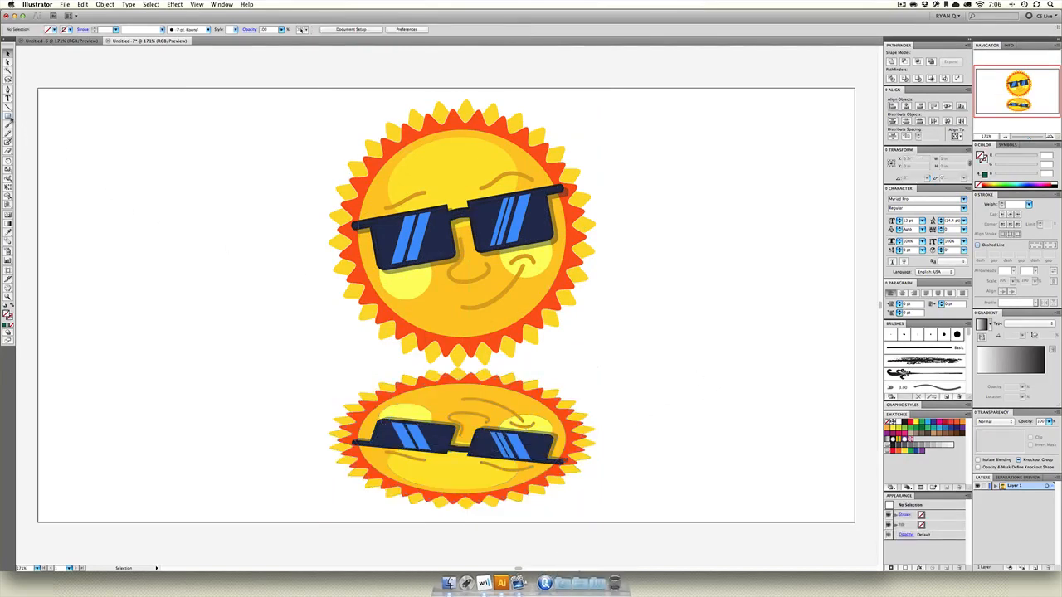
Draw a rectangle about 5.96 × 2.68 in over the reflected sun and fill it with medium grey
left_click(8, 117)
left_click_drag(318, 371, 623, 506)
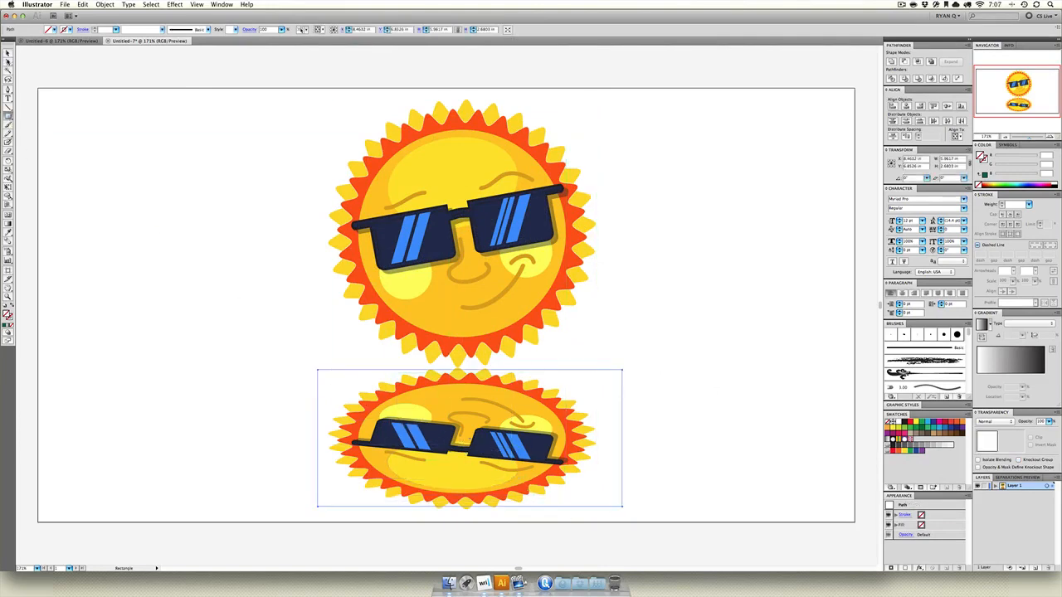
left_click(7, 53)
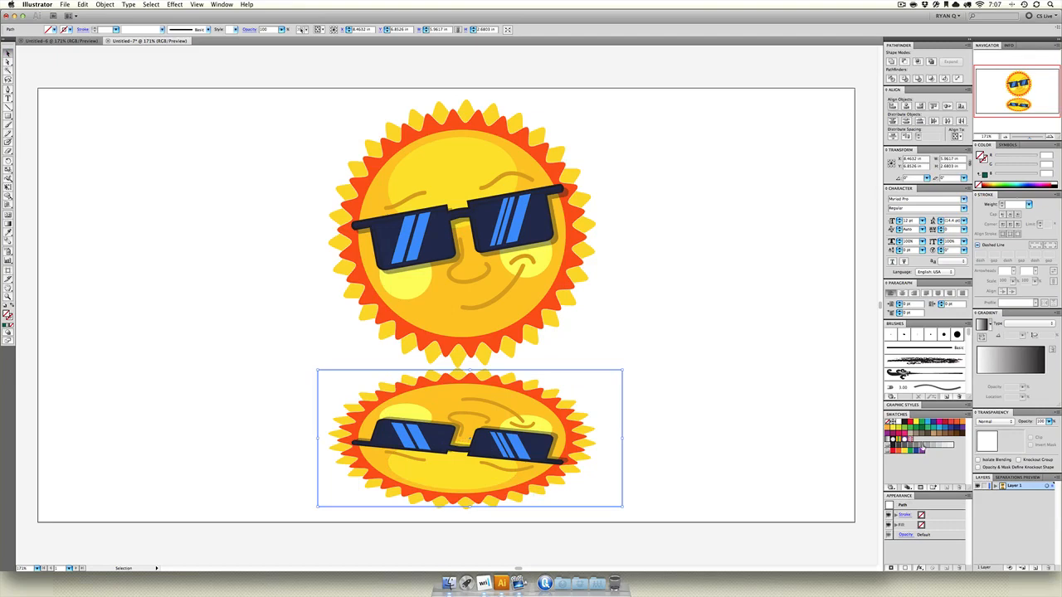
left_click(922, 448)
left_click(916, 448)
left_click(939, 446)
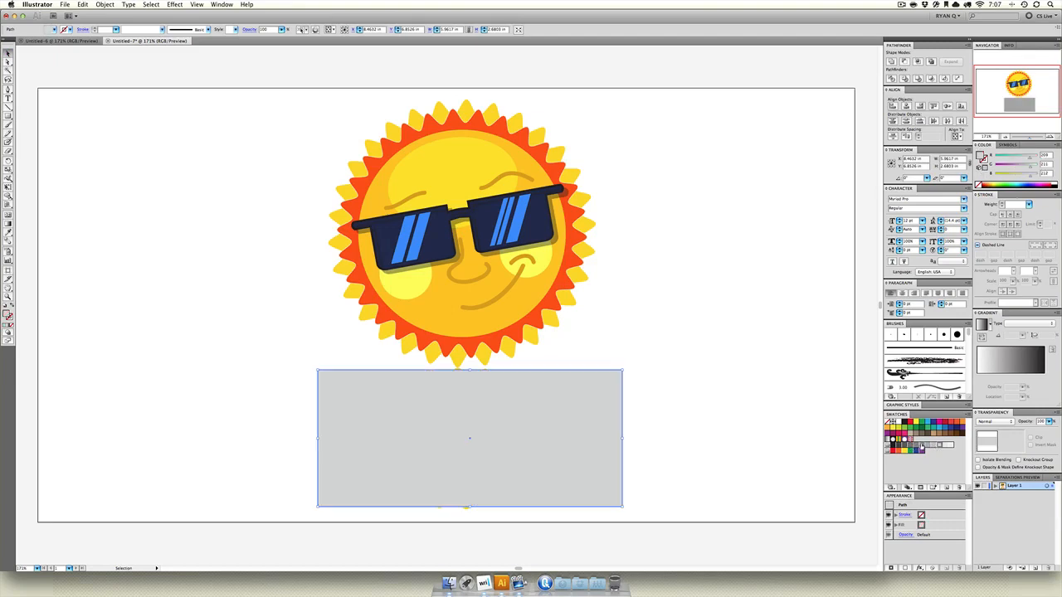
left_click(922, 448)
Make an opacity mask from the grey rectangle and the reflected sun
left_click_drag(680, 373, 285, 528)
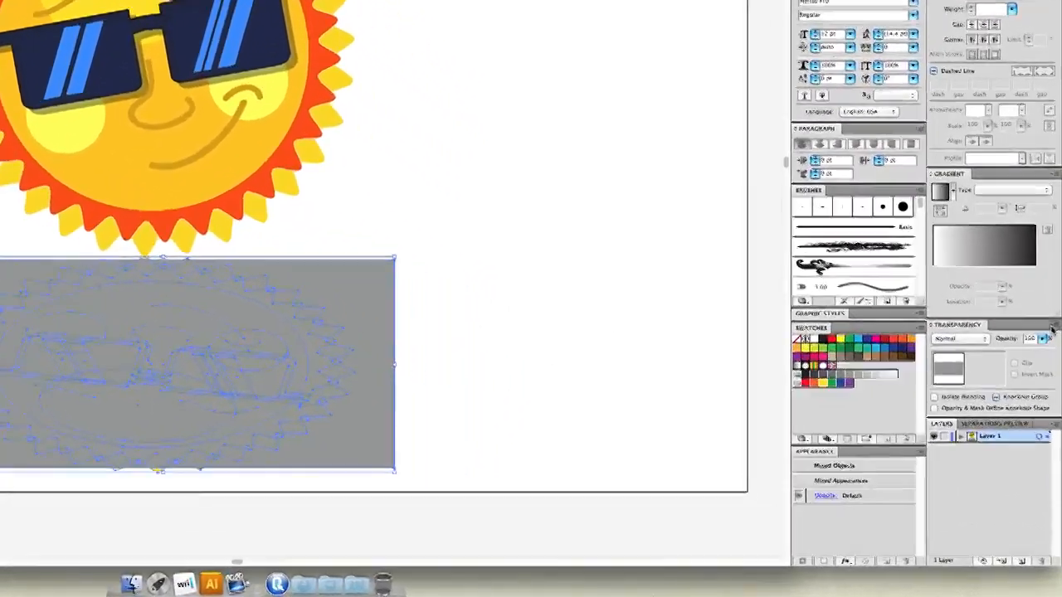
left_click(1053, 326)
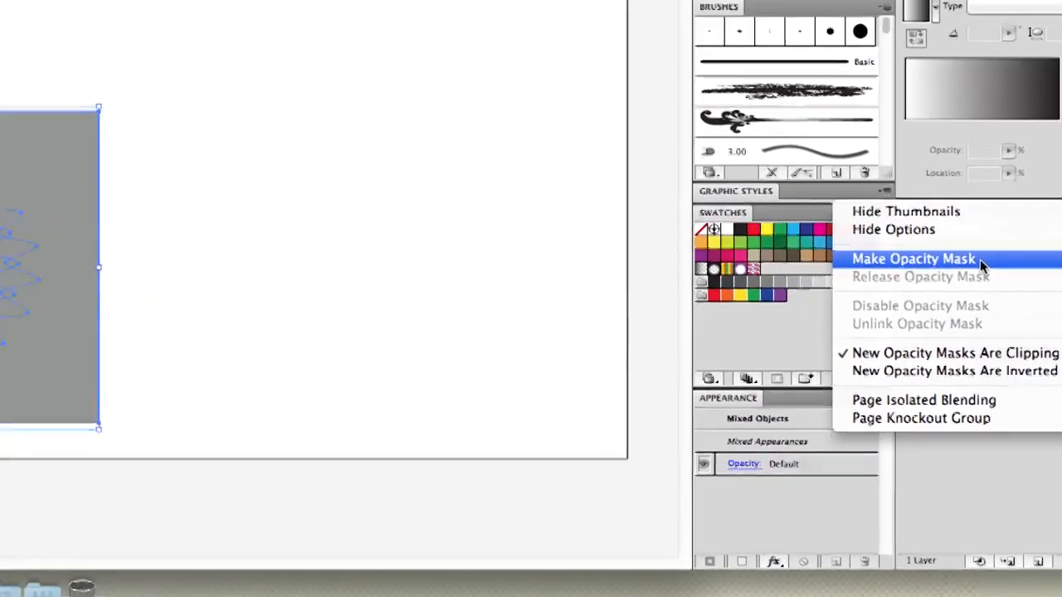
left_click(937, 229)
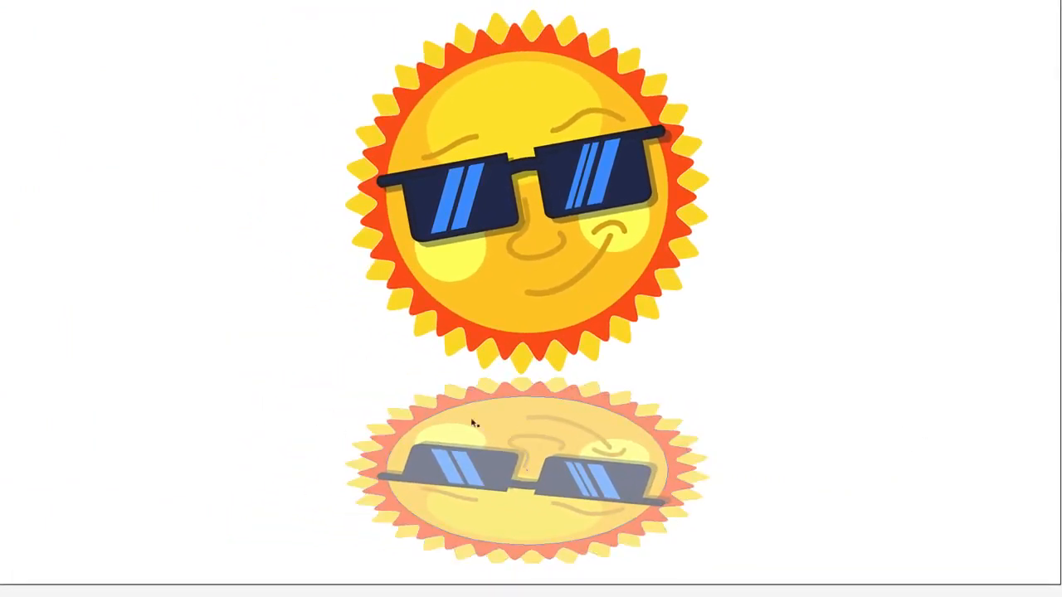
Undo the opacity mask and stretch the grey rectangle's top and bottom edges outward to cover the whole reflected sun
key("ctrl+z")
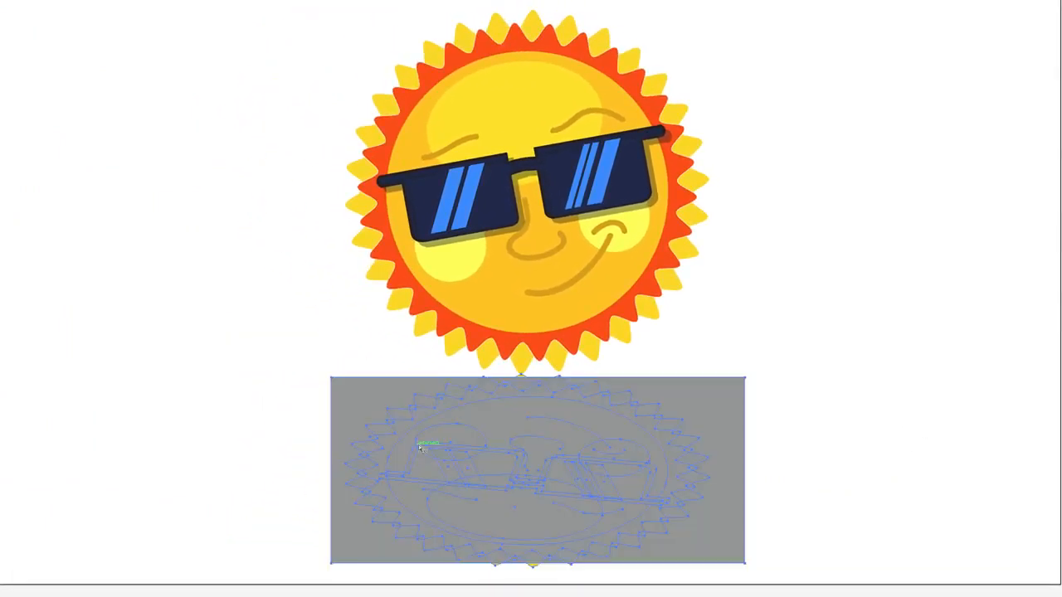
left_click(817, 444)
left_click(552, 388)
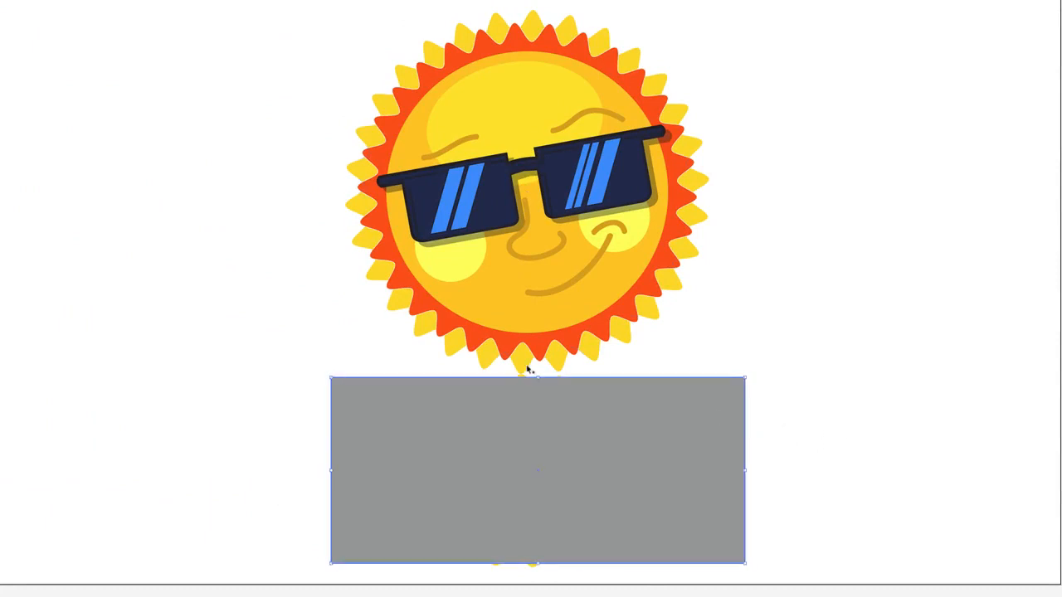
left_click_drag(538, 377, 538, 374)
left_click_drag(536, 564, 538, 575)
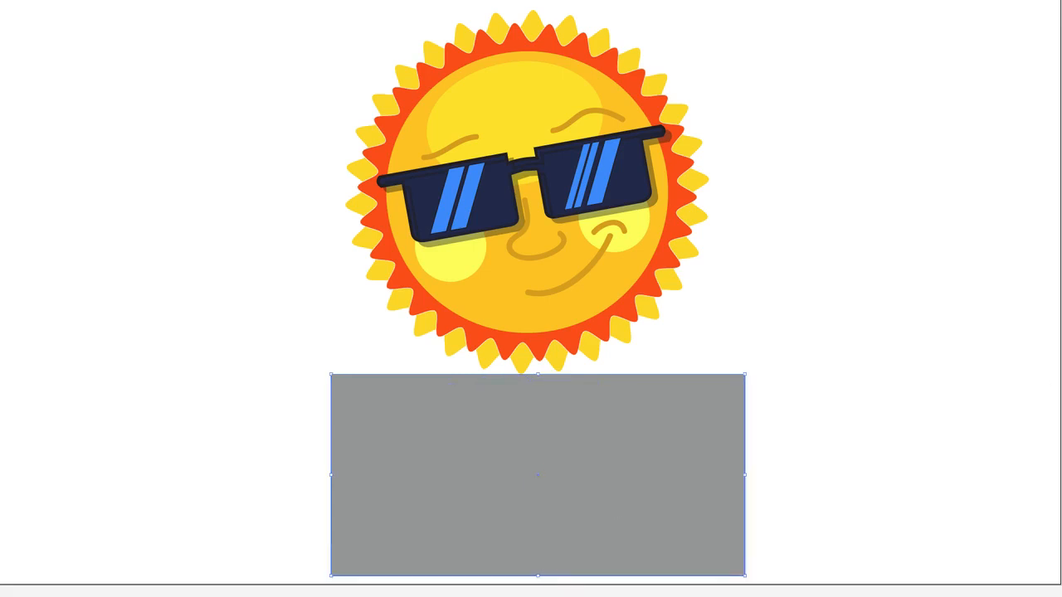
Fill the rectangle with a linear white-to-black gradient running vertically from white at its top edge to black at its bottom
key("period")
key("g")
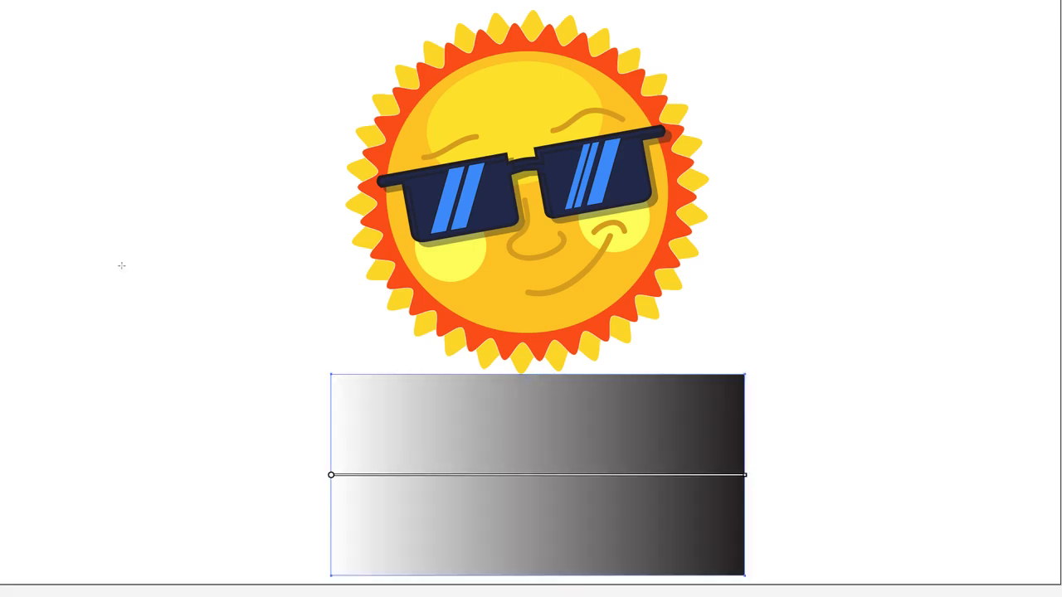
left_click_drag(537, 378, 537, 575)
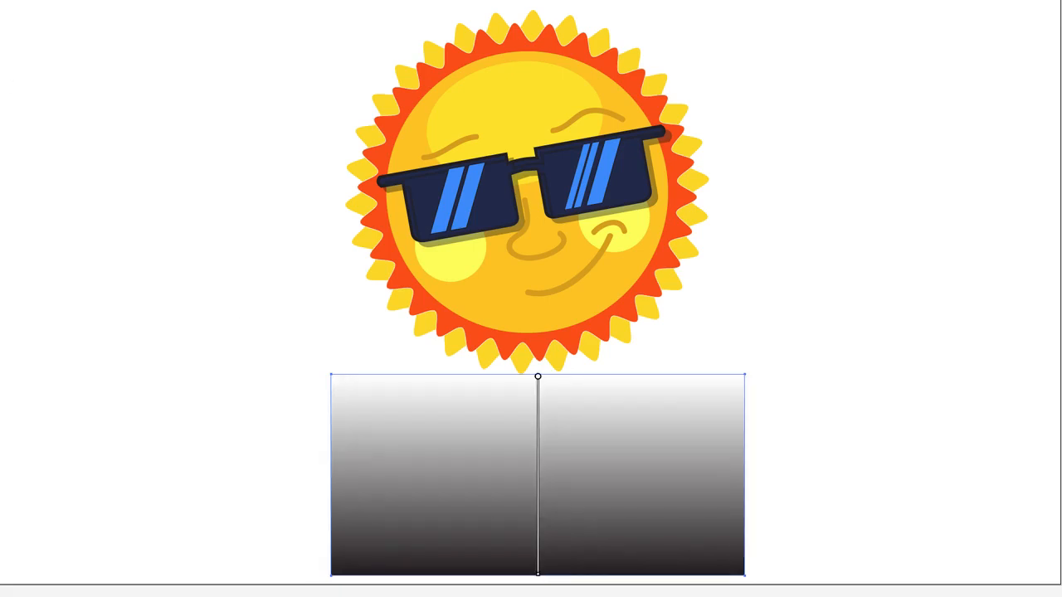
Make an opacity mask from the gradient rectangle and the reflected sun
key("v")
left_click(70, 187)
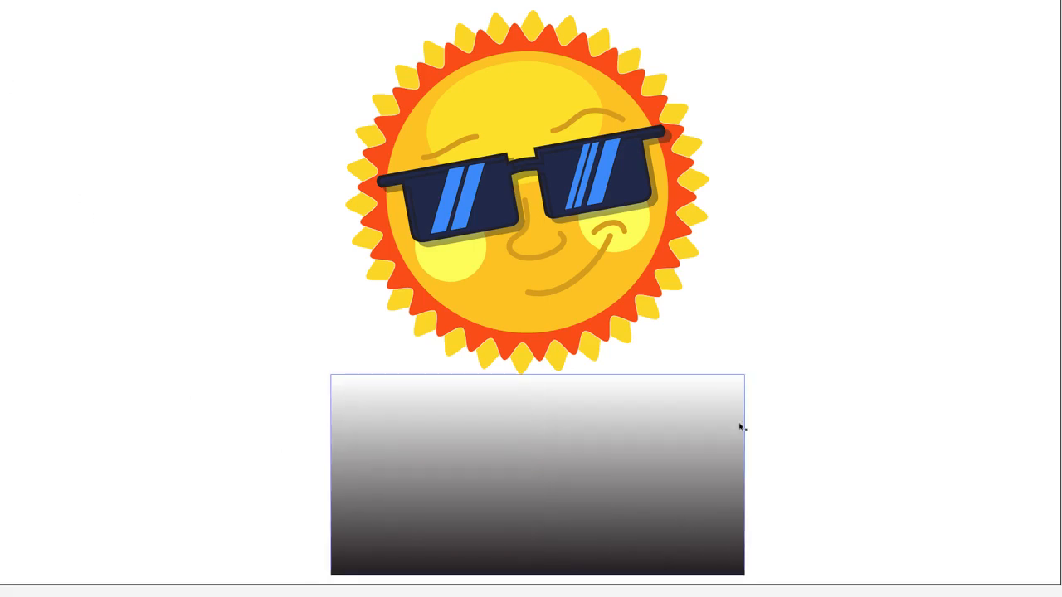
mouse_move(801, 393)
left_mouse_down()
mouse_move(746, 432)
mouse_move(205, 575)
left_mouse_up()
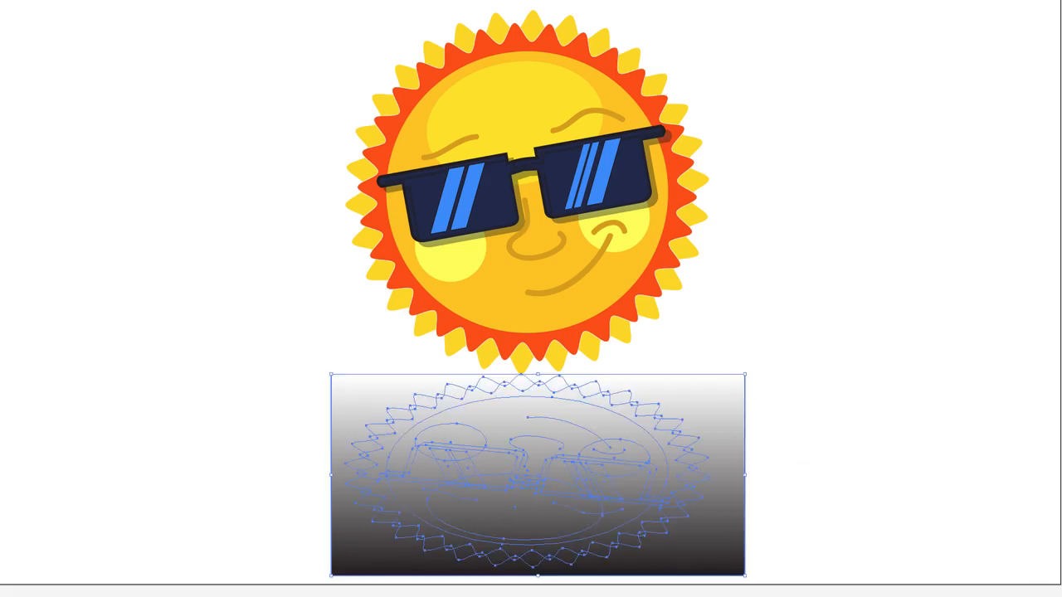
left_click(871, 388)
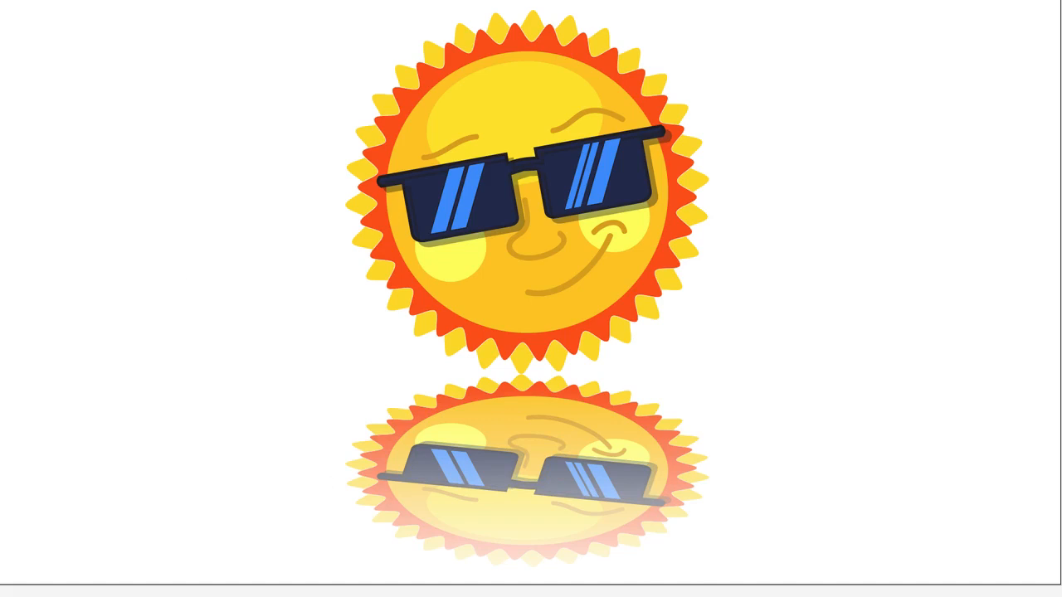
Try moving part of the masked reflection in isolation mode, undo the move and leave isolation mode
left_click(561, 446)
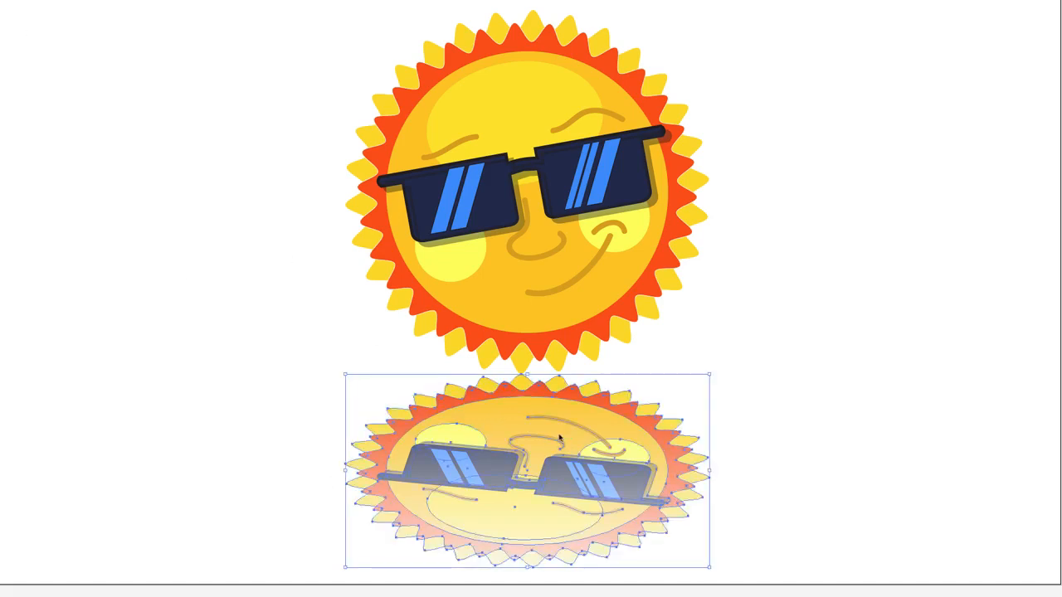
double_click(559, 440)
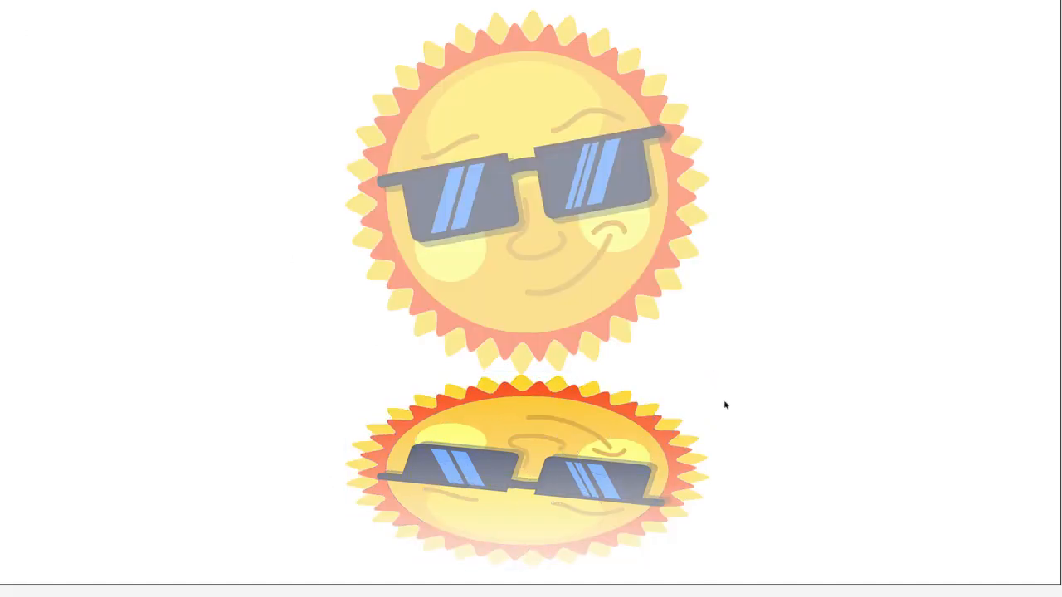
left_click(581, 438)
left_click_drag(448, 403, 306, 387)
key("ctrl+z")
double_click(223, 402)
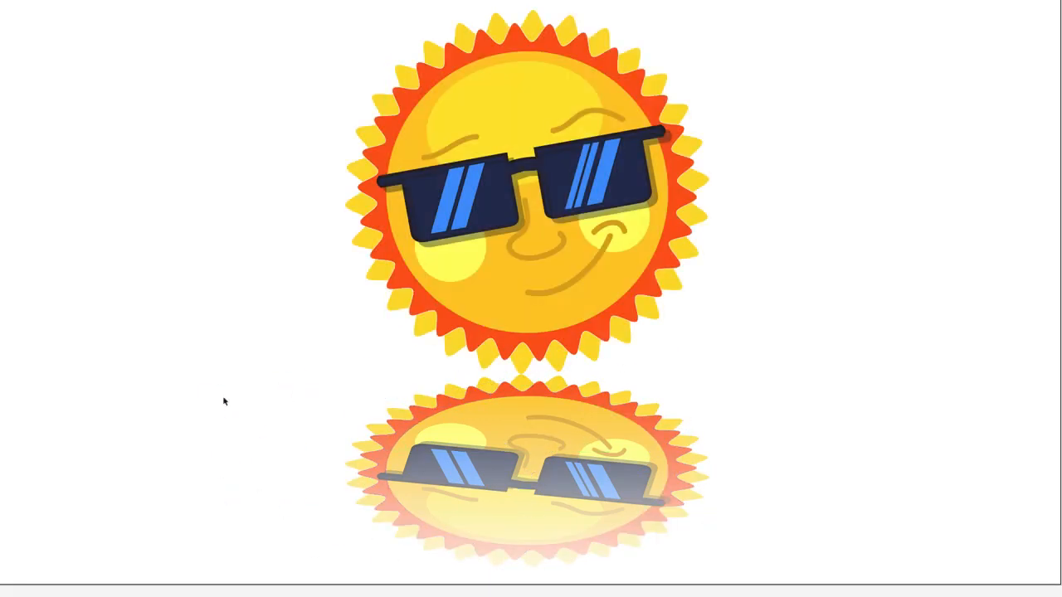
Open the reflection's opacity mask for editing and shift the gradient's black stop to about 70% location
left_click(698, 455)
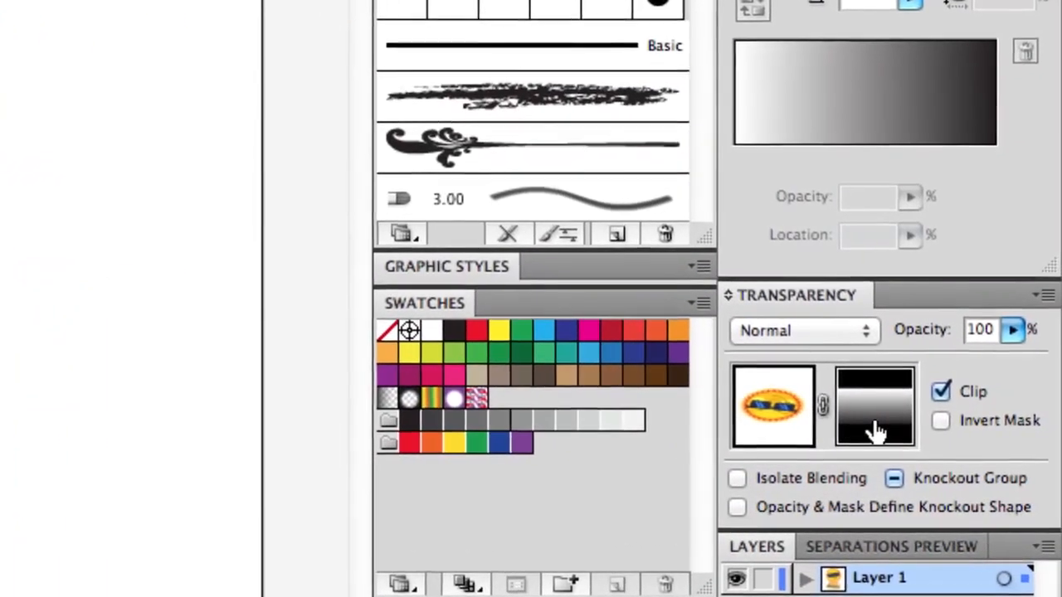
left_click(886, 438)
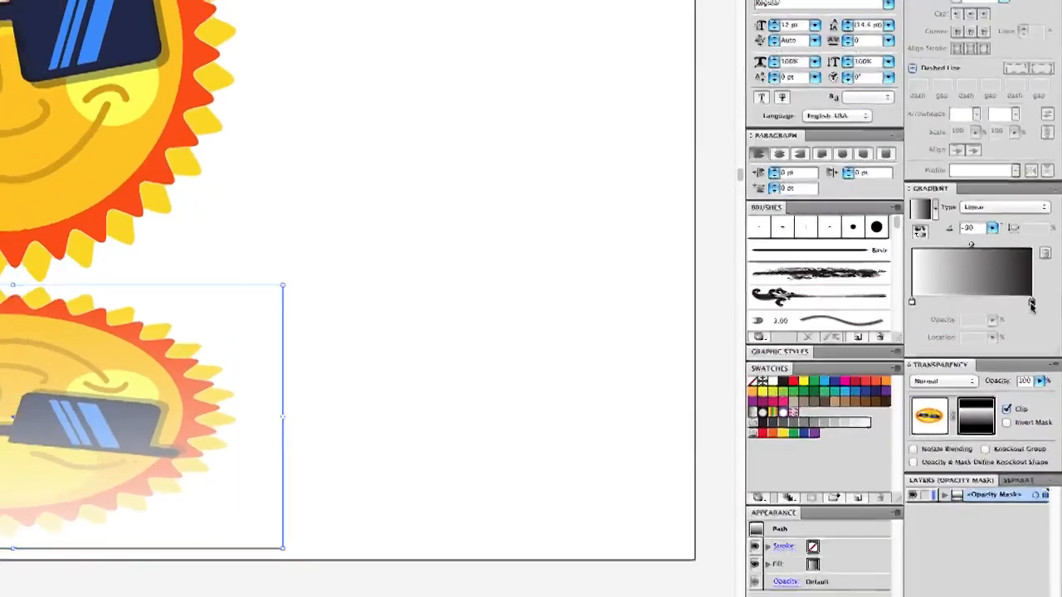
left_click_drag(997, 165, 929, 165)
left_click_drag(1010, 331, 1004, 330)
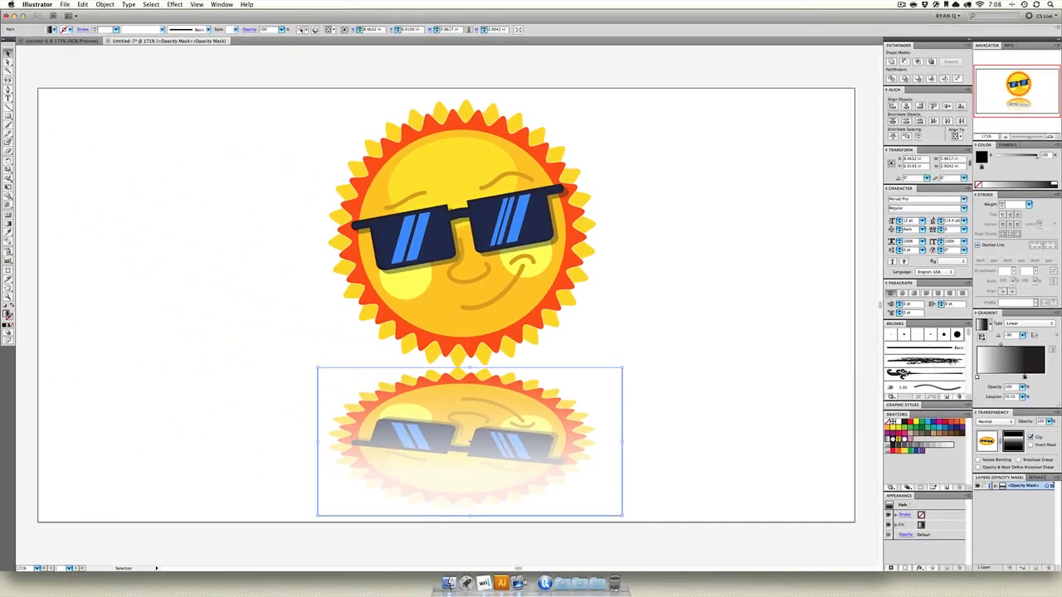
Set the opacity of the mask's gradient rectangle to 24% and deselect it
left_click(1049, 421)
left_click(1020, 432)
left_click_drag(1020, 432, 1016, 433)
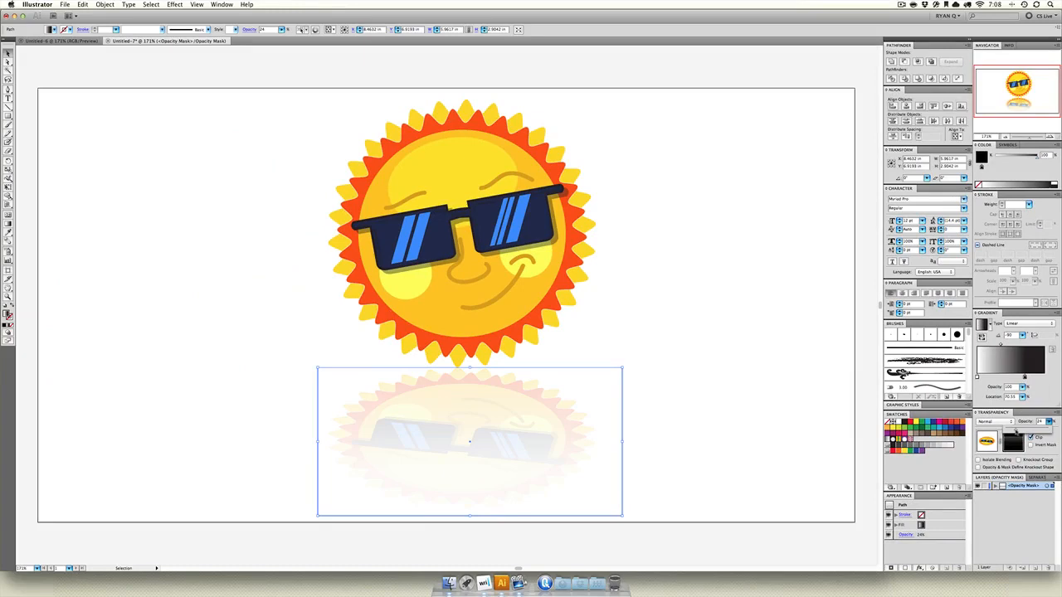
left_click(721, 359)
left_click(673, 356)
left_click_drag(699, 346, 661, 341)
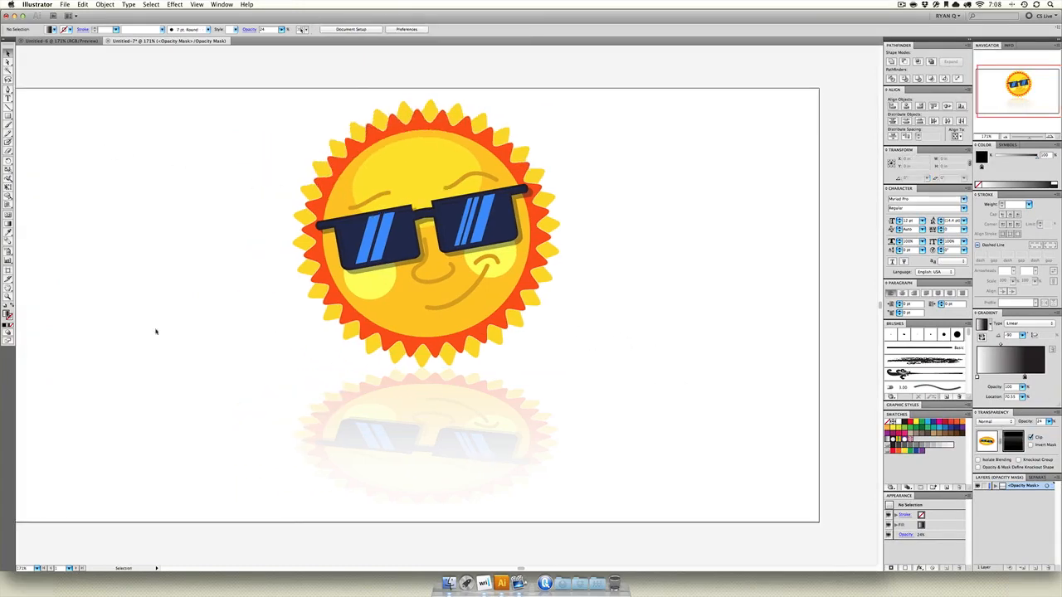
left_click(486, 410)
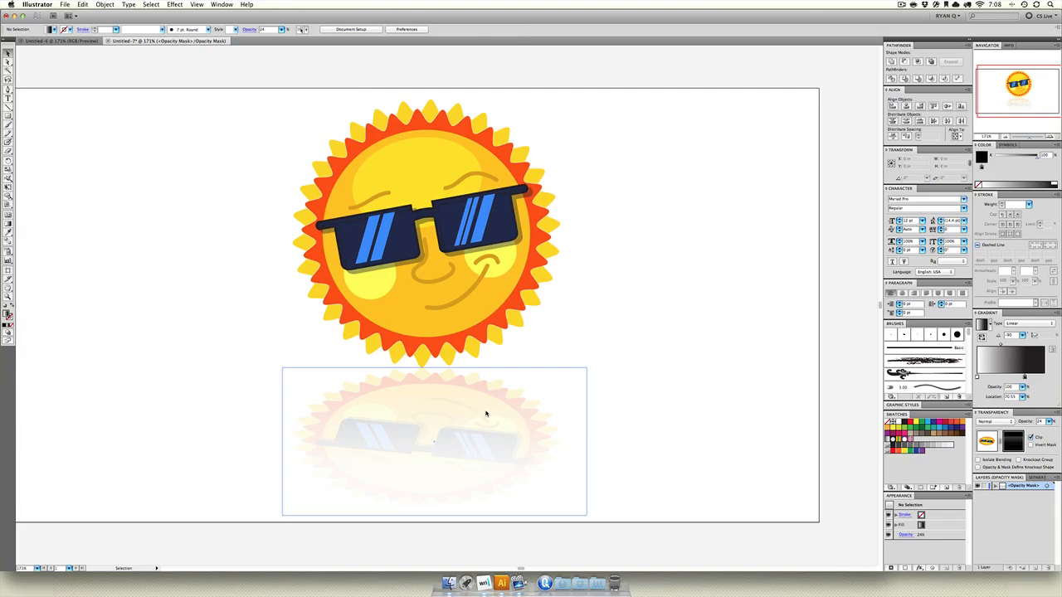
left_click(271, 294)
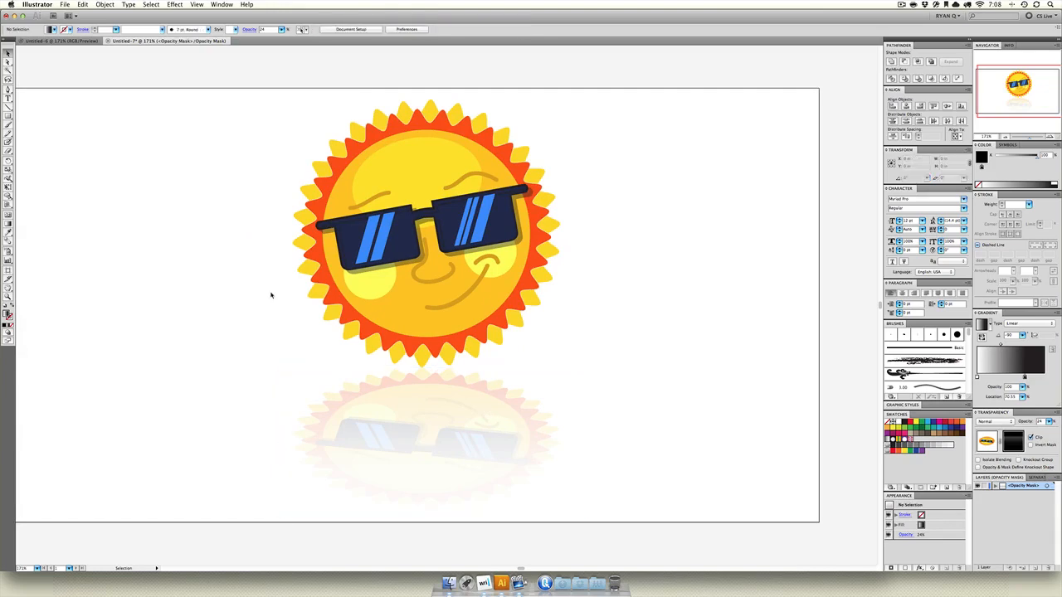
Draw an S-curved three-point path across the large sun with the Pen tool while still editing the opacity mask
left_click(7, 89)
left_click(247, 237)
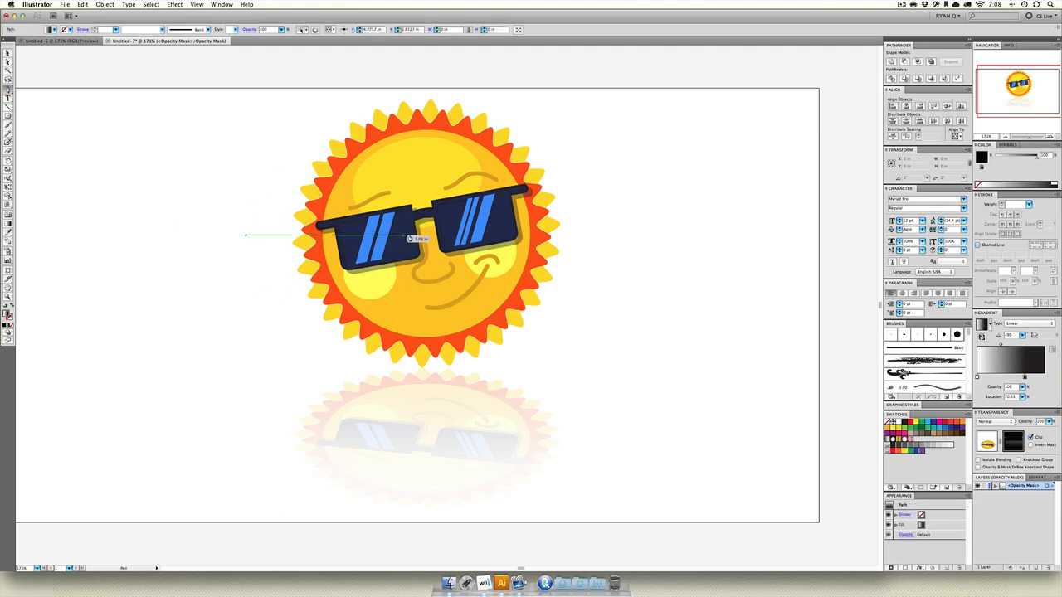
left_click_drag(415, 235, 511, 294)
left_click(641, 179)
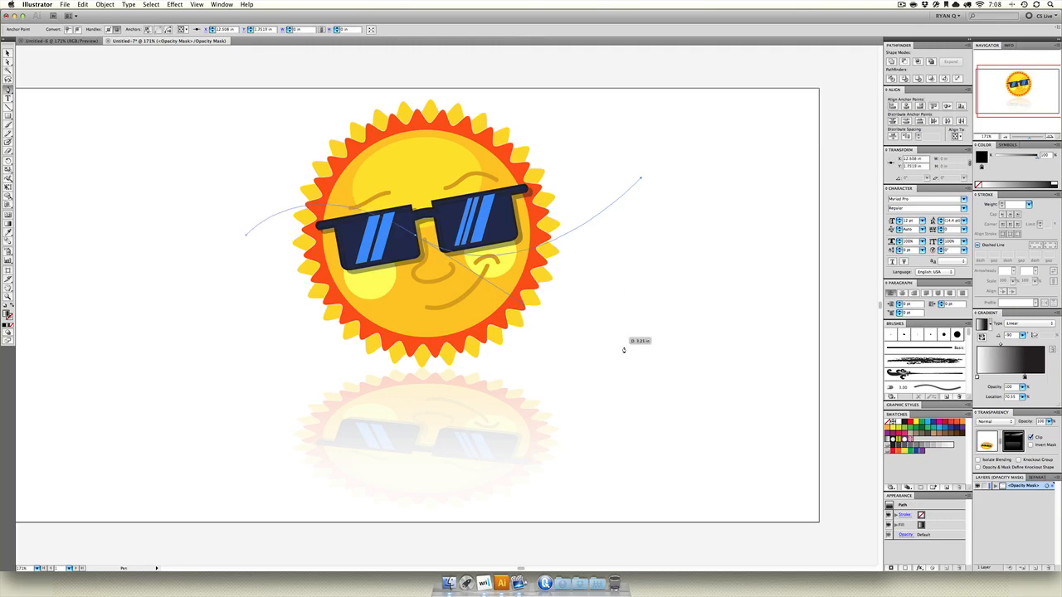